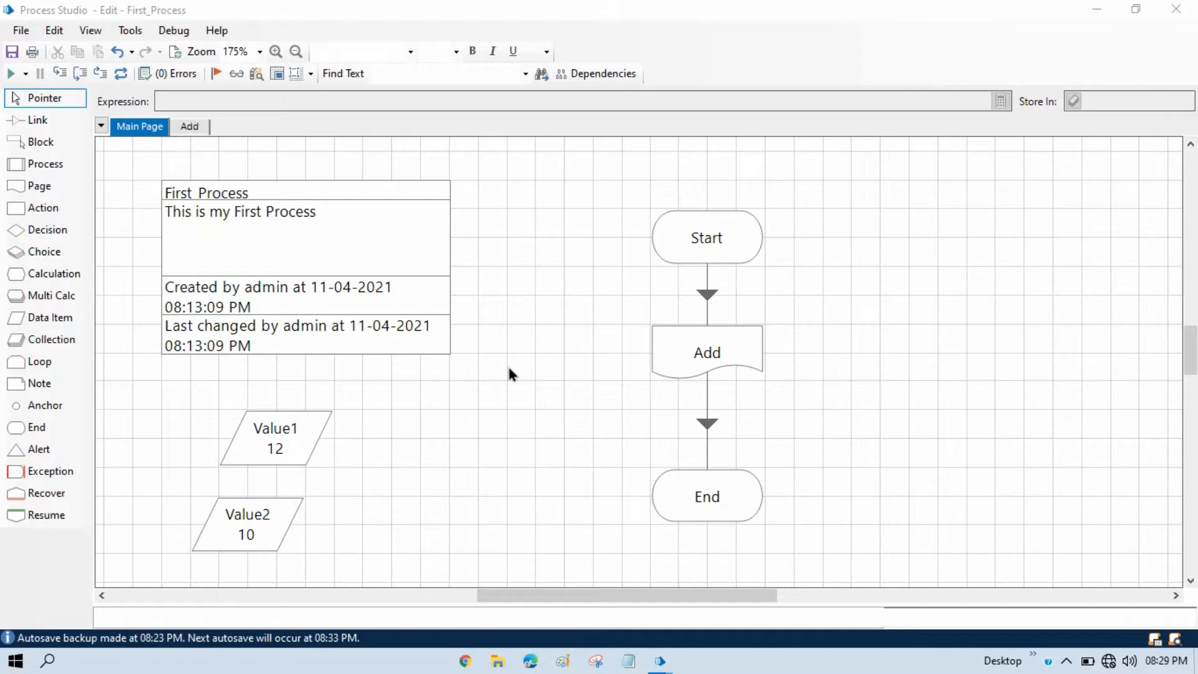
Review the Value1 data item's properties, the Add page reference's input mapping and the flow on the Add page
double_click(286, 451)
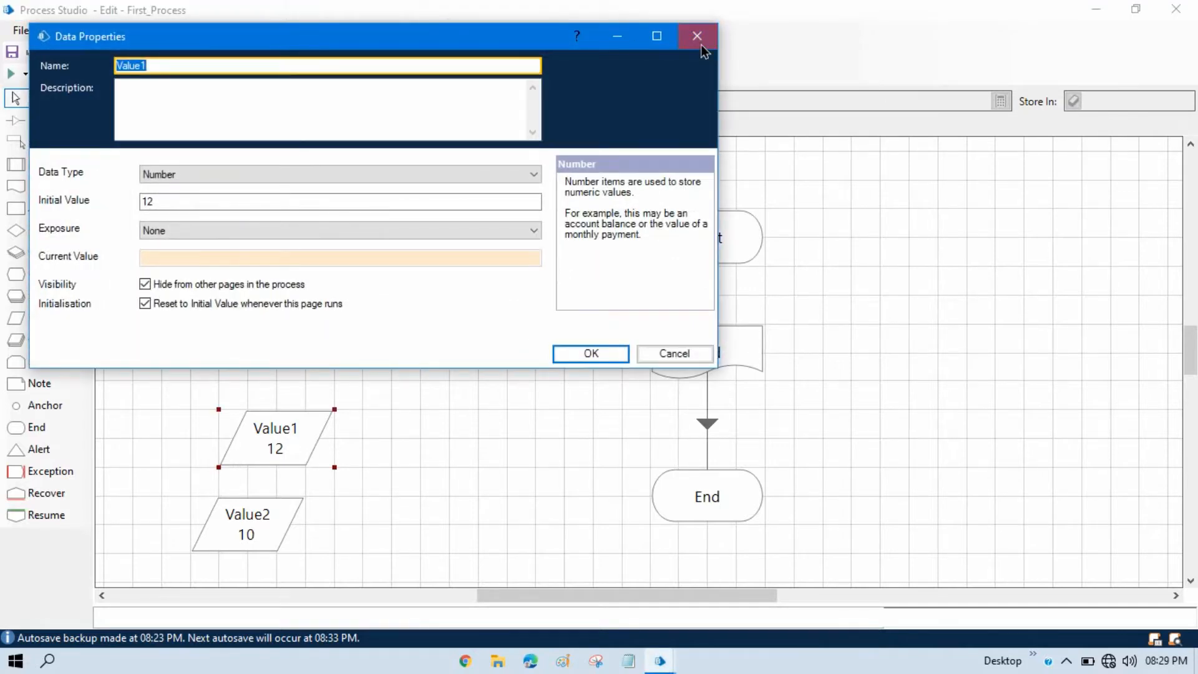
left_click(696, 35)
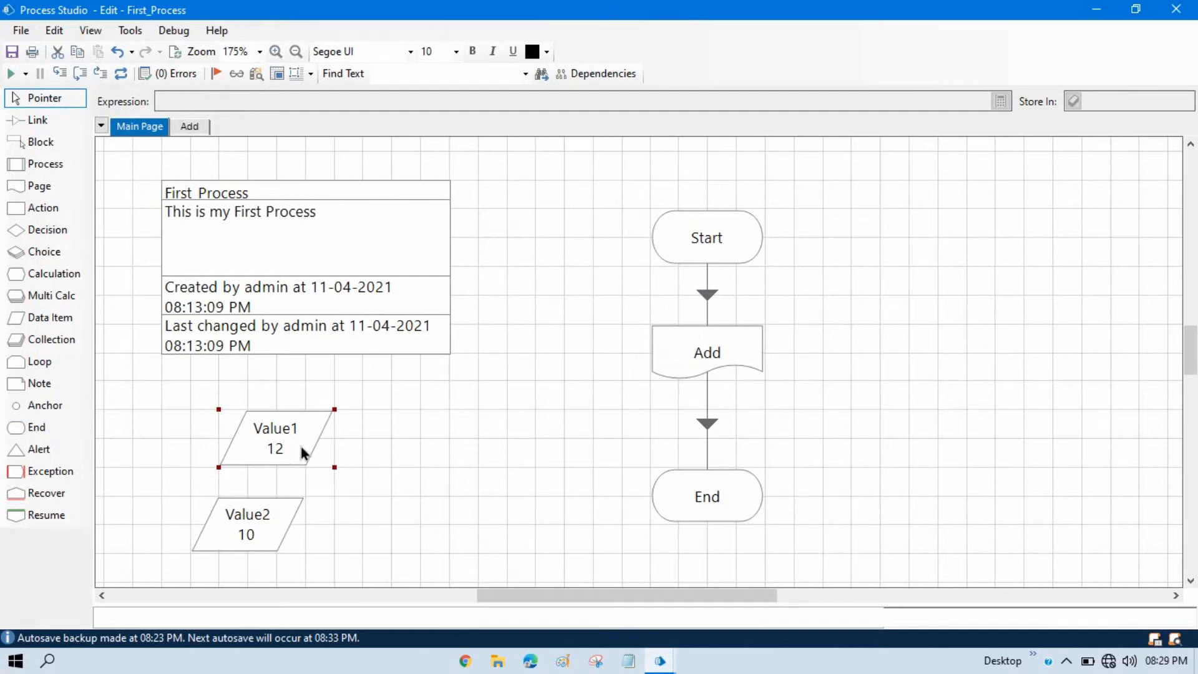
mouse_move(301, 451)
double_click(724, 357)
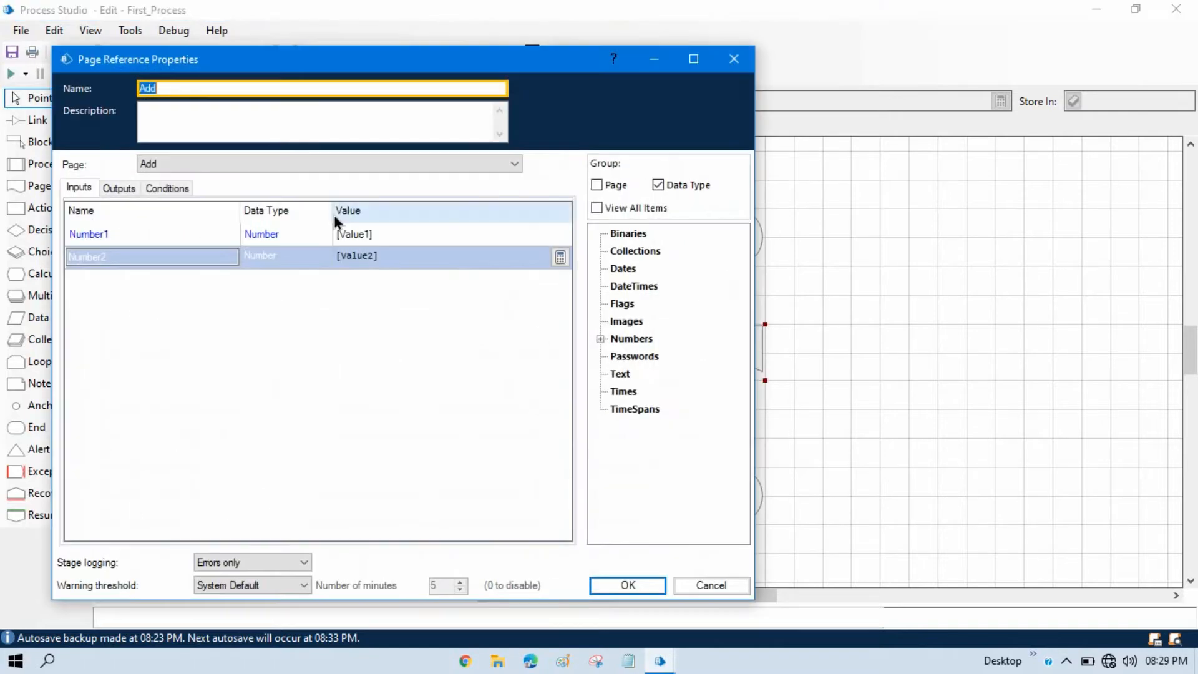
key("Escape")
left_click(189, 126)
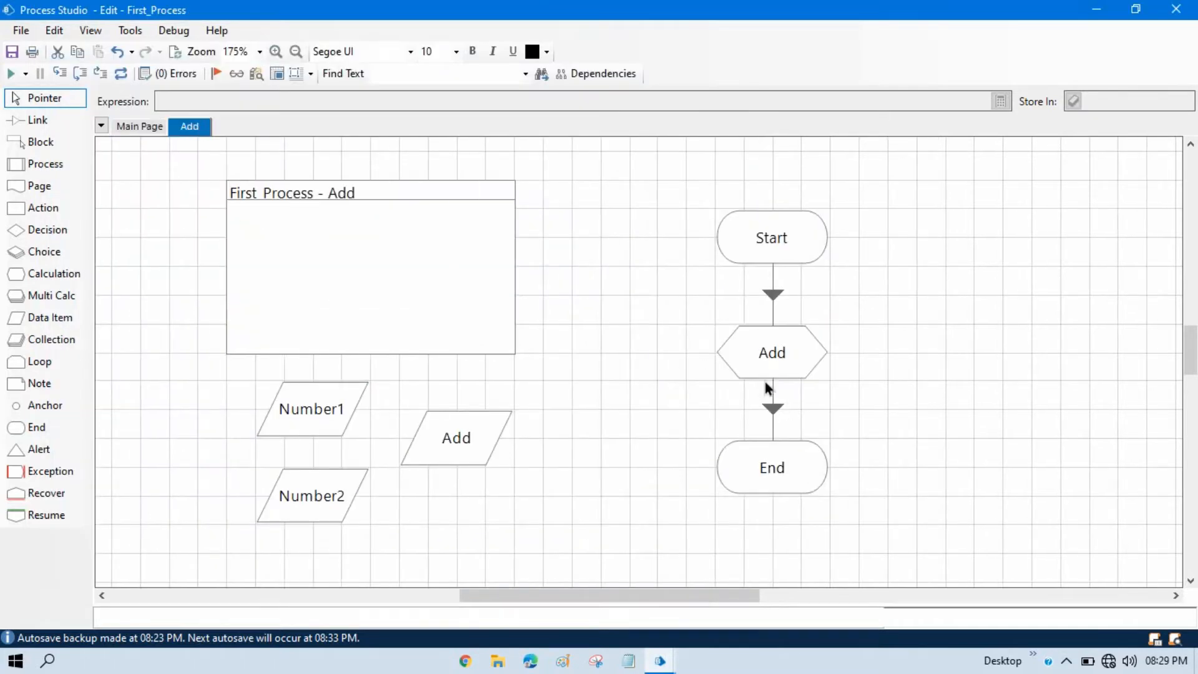
left_click(152, 127)
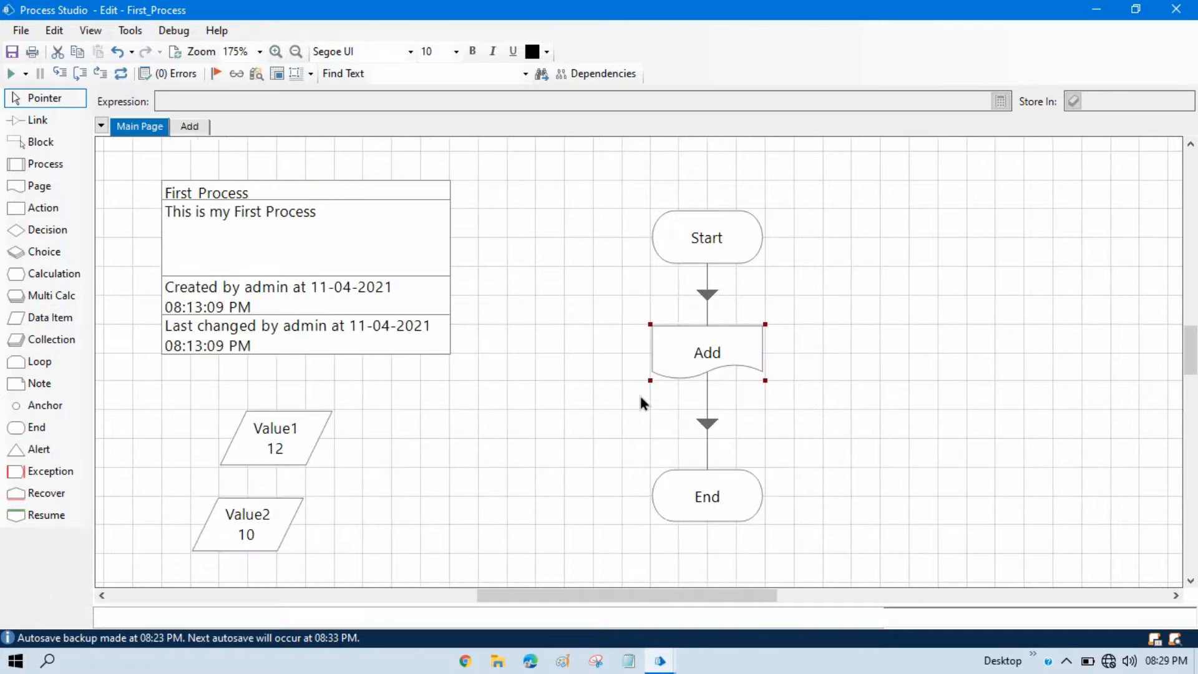
left_click(453, 442)
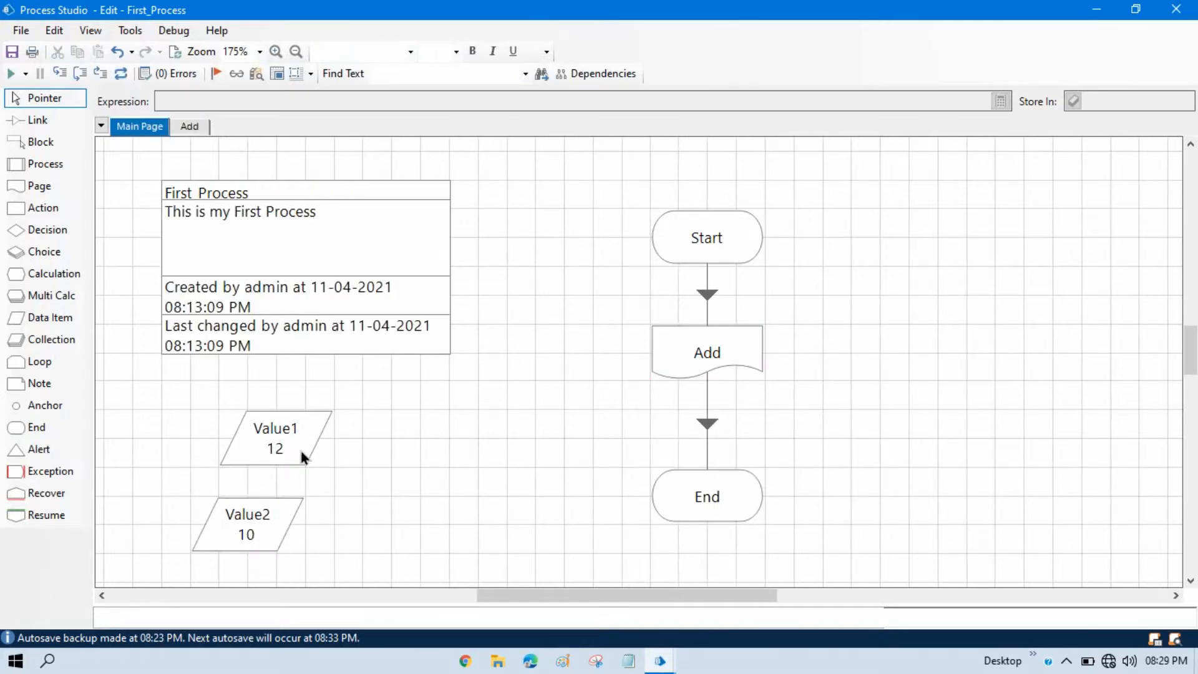
mouse_move(300, 452)
left_click(652, 374)
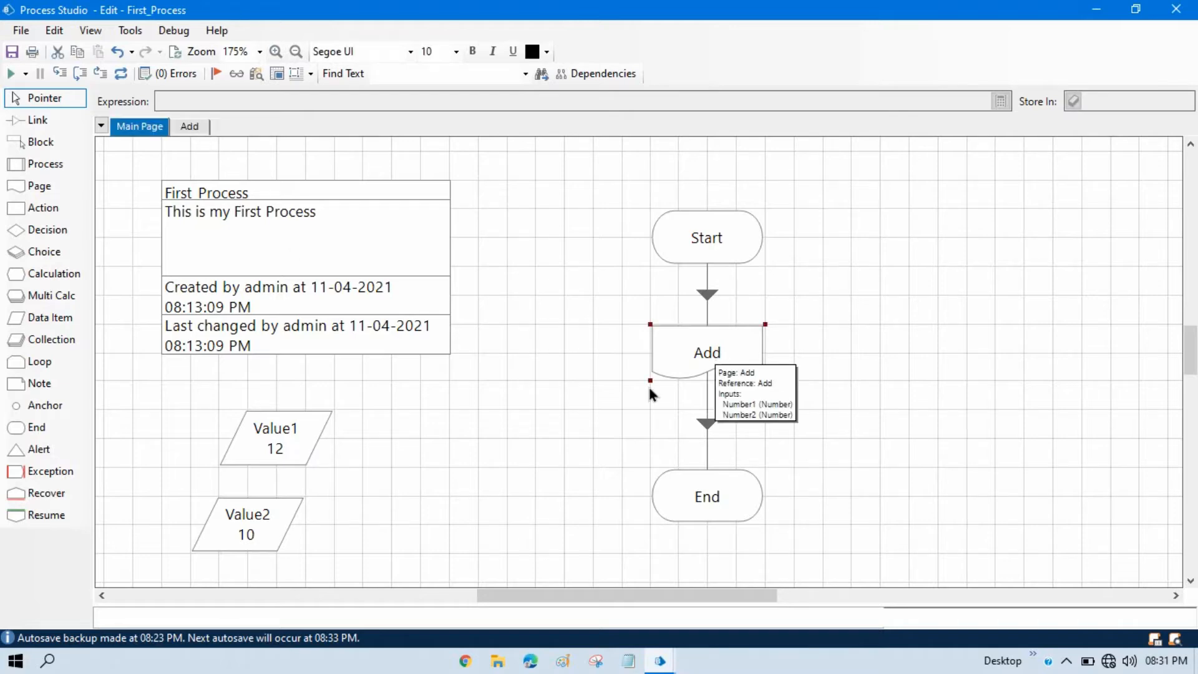
Clear the initial value of the Value1 data item on the Main Page
left_click(297, 446)
left_click_drag(249, 246, 118, 244)
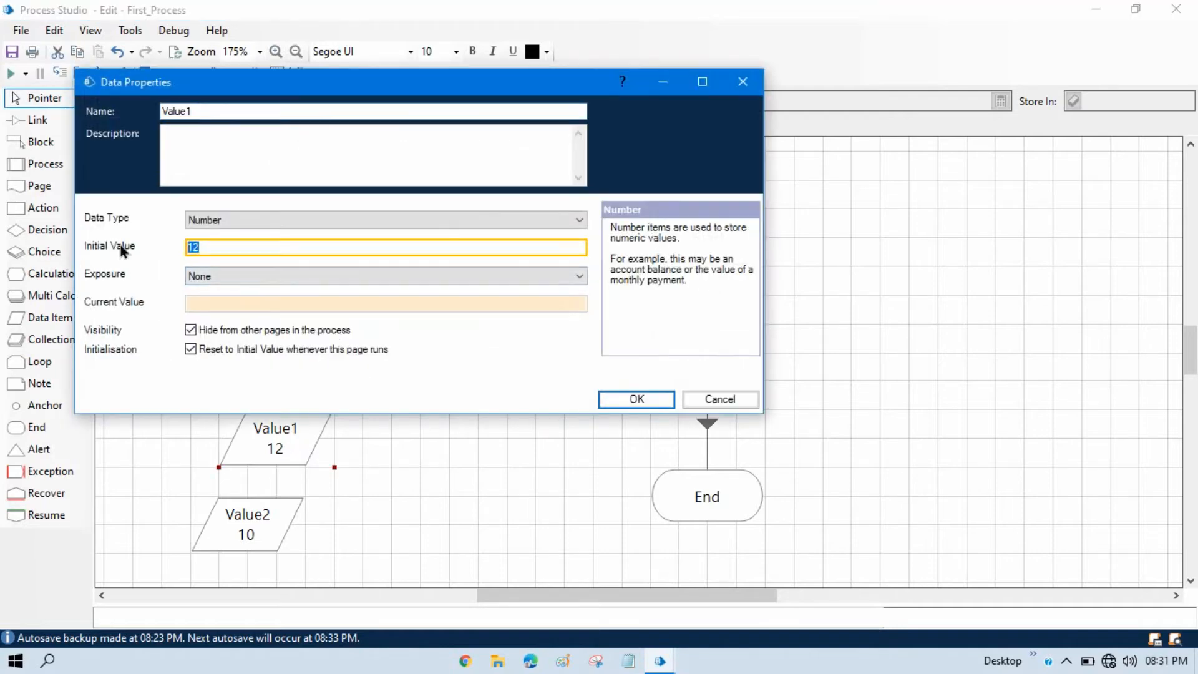
key("BackSpace")
left_click(636, 398)
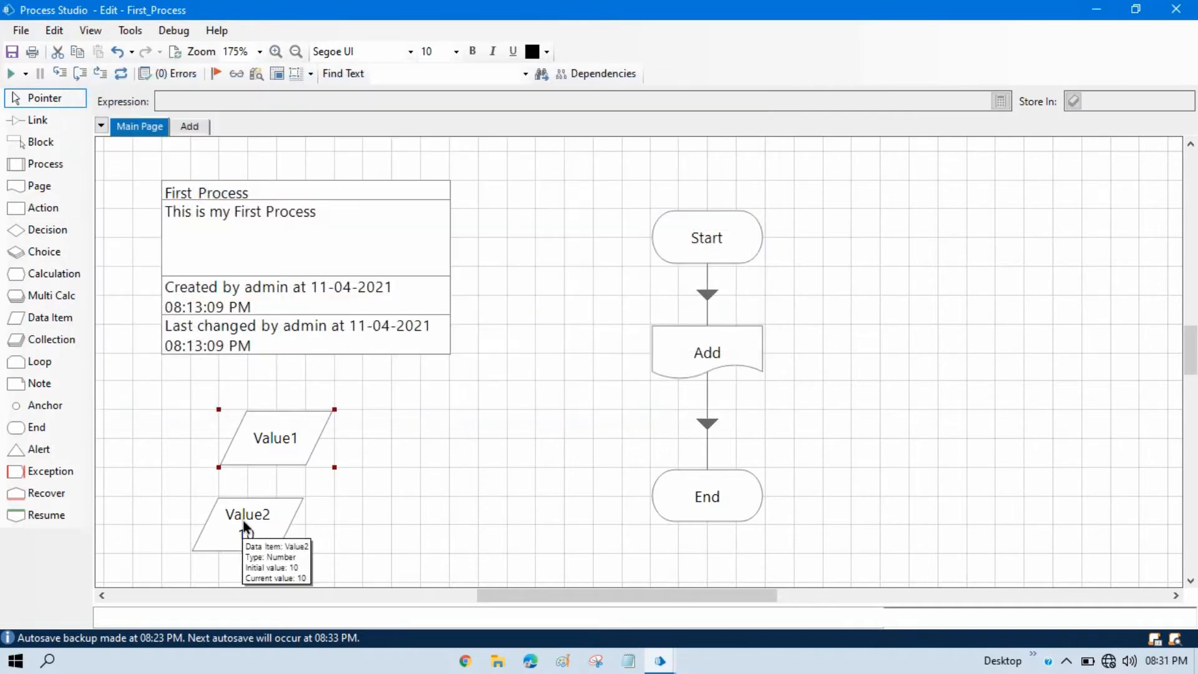
Clear the initial value of the Value2 data item on the Main Page
double_click(246, 524)
left_click_drag(279, 267, 152, 268)
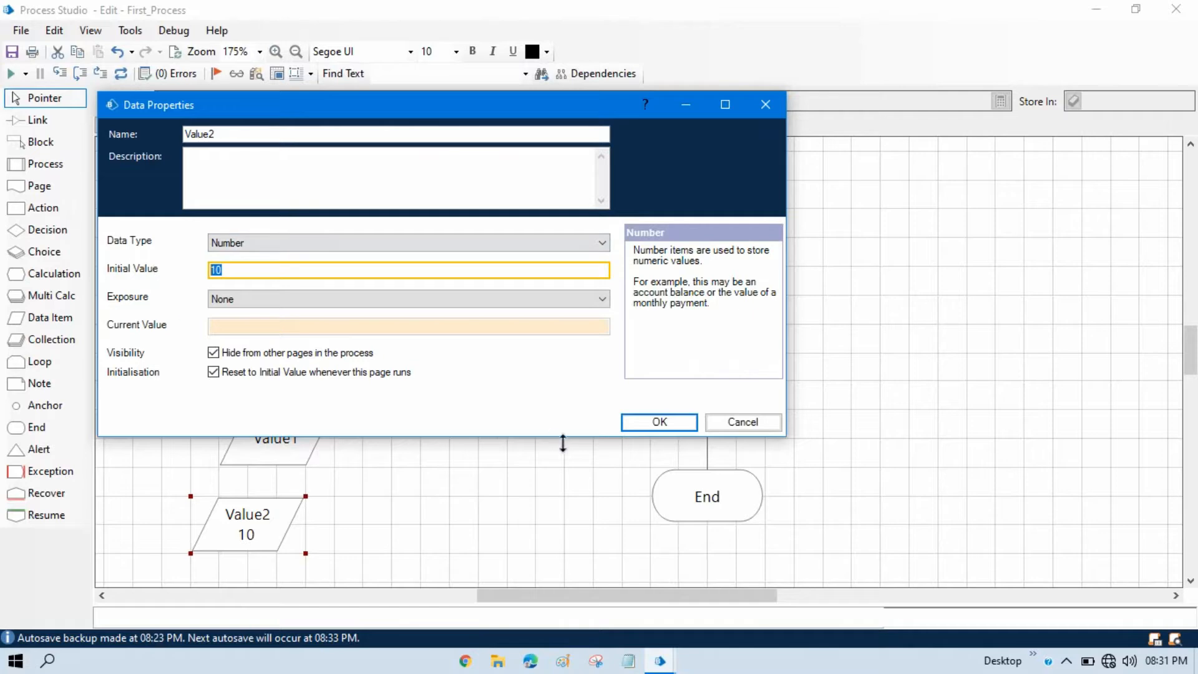
key("BackSpace")
left_click(660, 423)
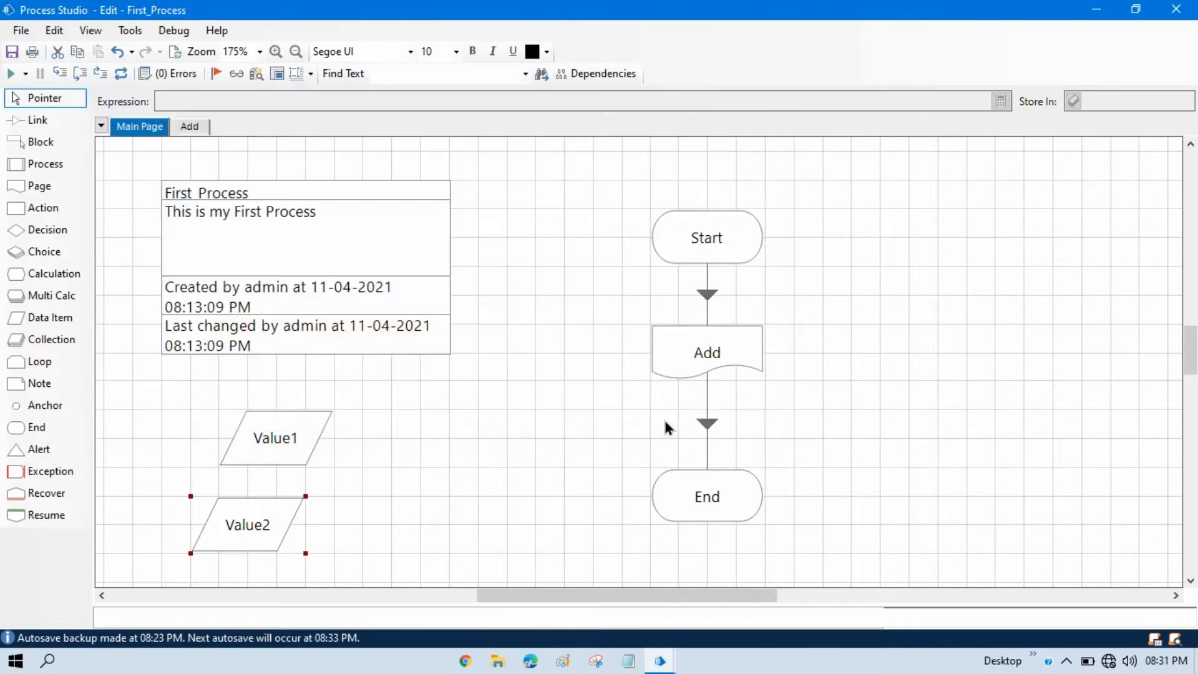
left_click(405, 373)
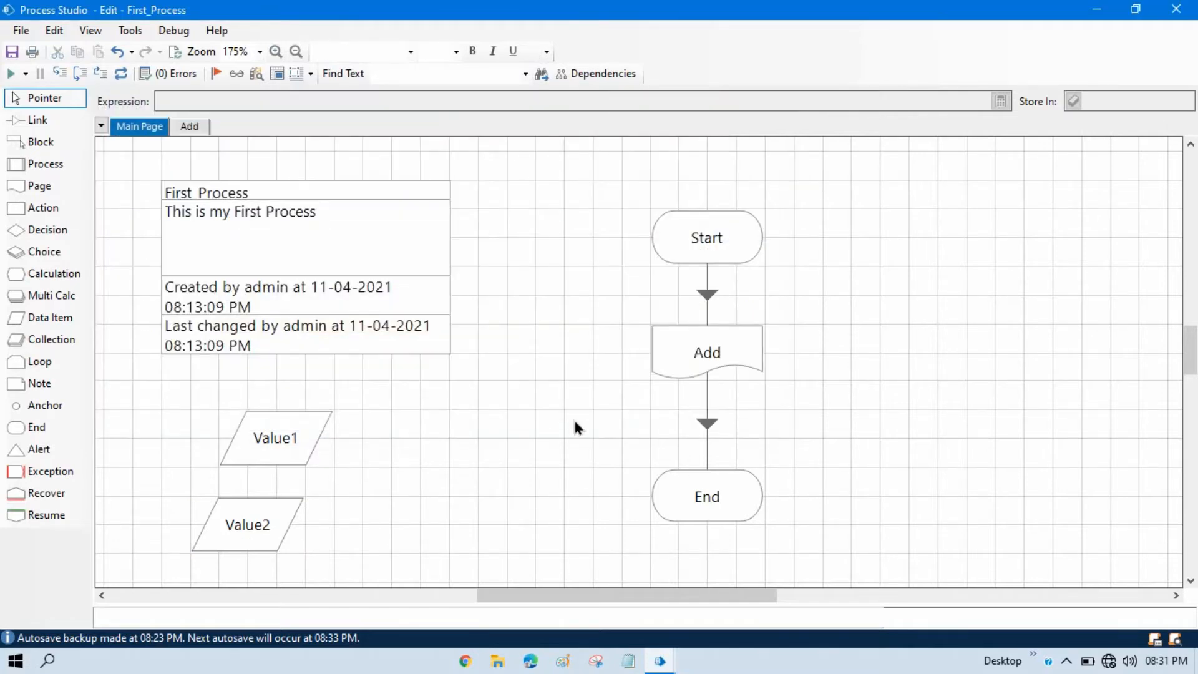
Add two input parameters named Number1 and Number2 to the Main Page's Start stage
left_click(720, 238)
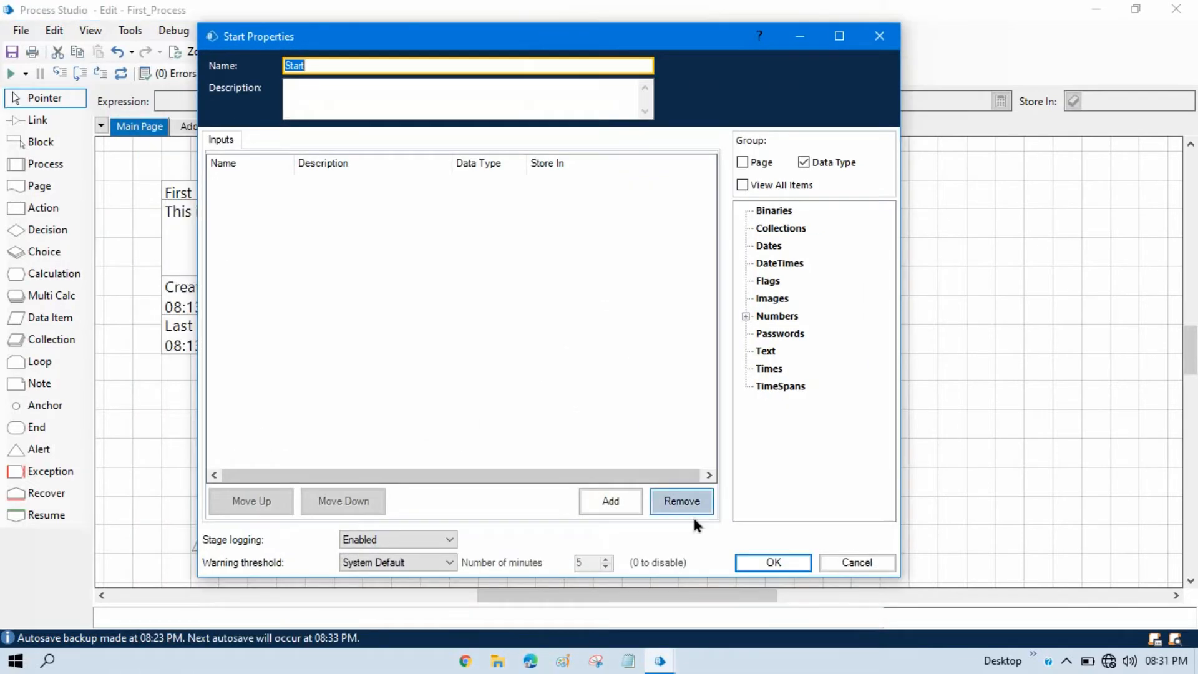
left_click(610, 500)
left_click(610, 500)
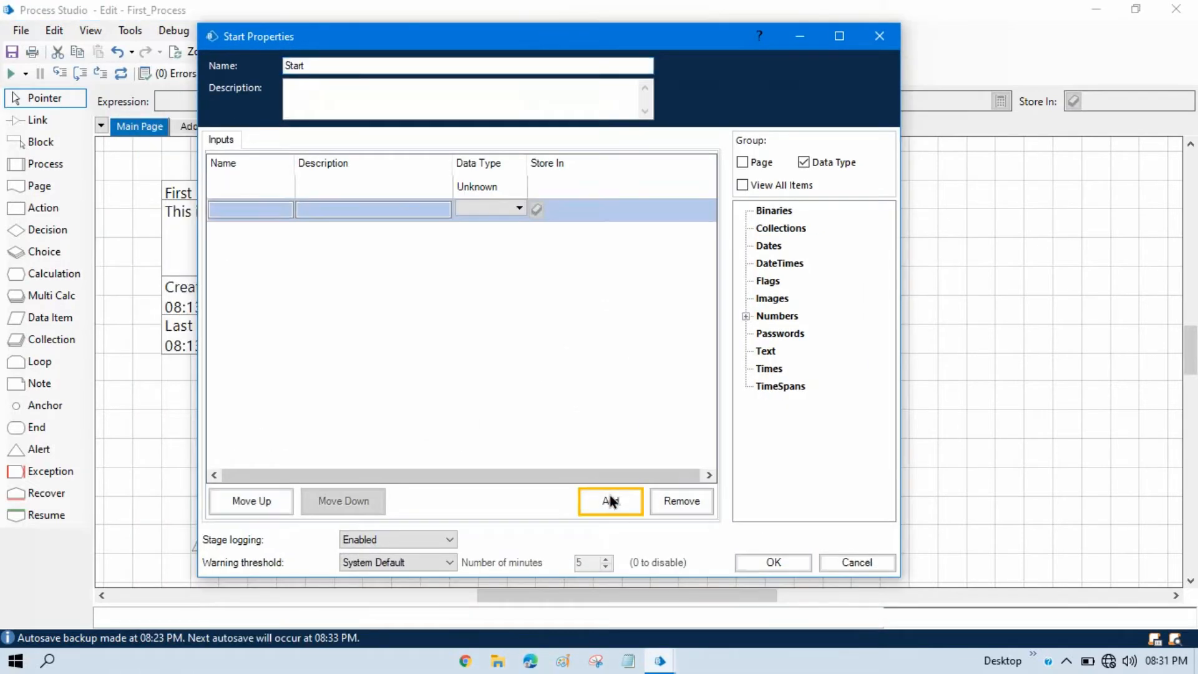
left_click(277, 190)
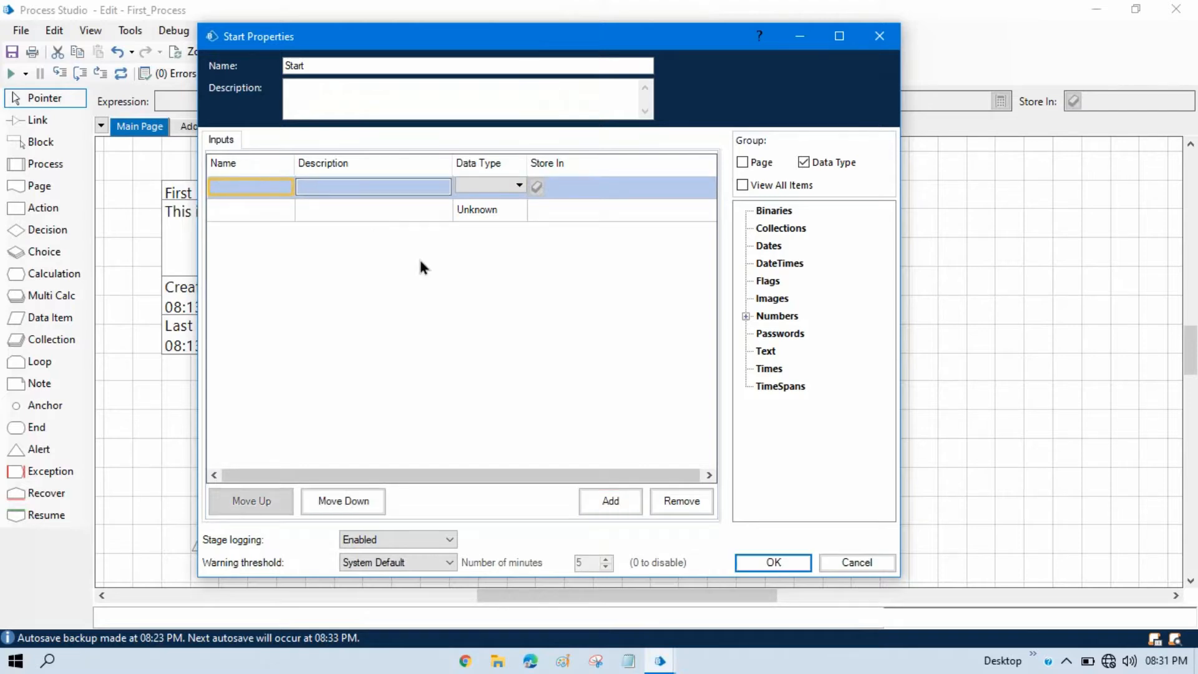
type("Number1")
left_click(275, 211)
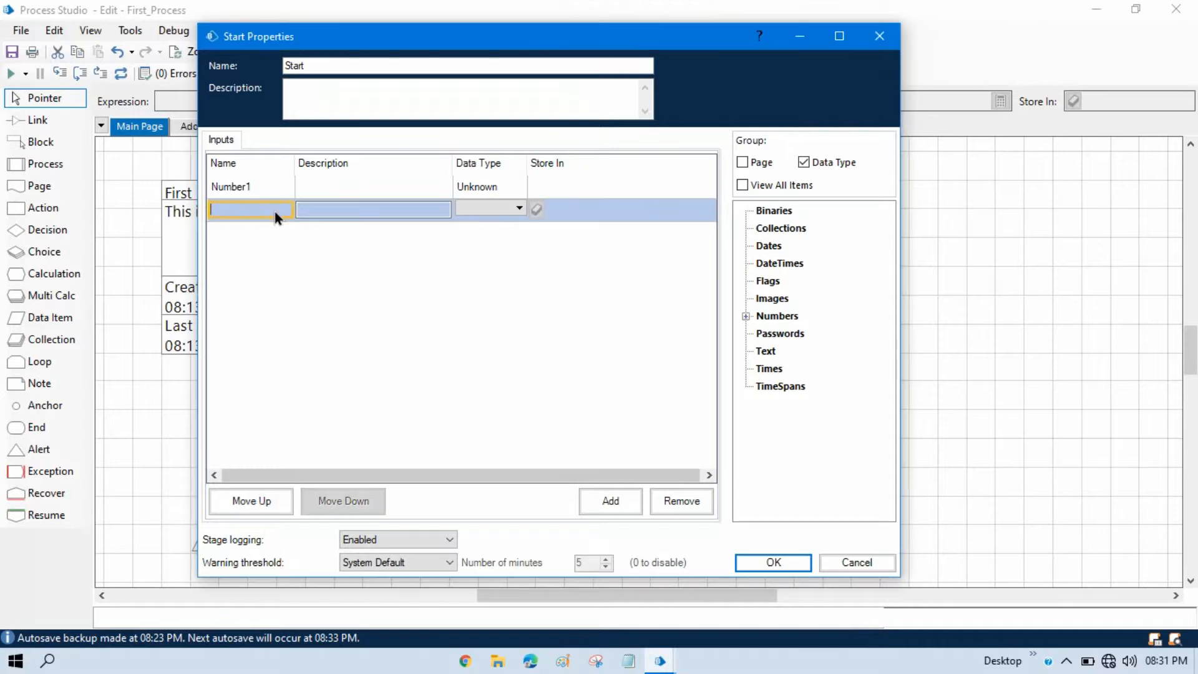
type("Number2")
Set the data type of both Start inputs, Number1 and Number2, to Number
left_click(470, 185)
left_click(519, 185)
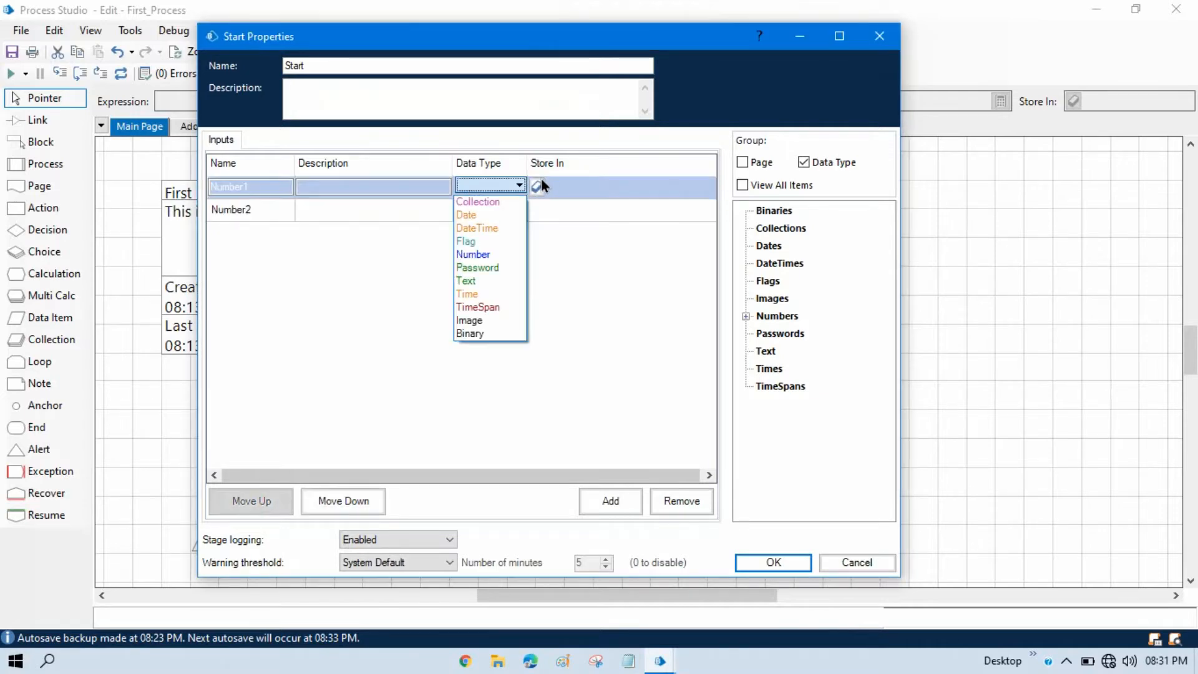
key("n")
left_click(514, 186)
left_click(495, 209)
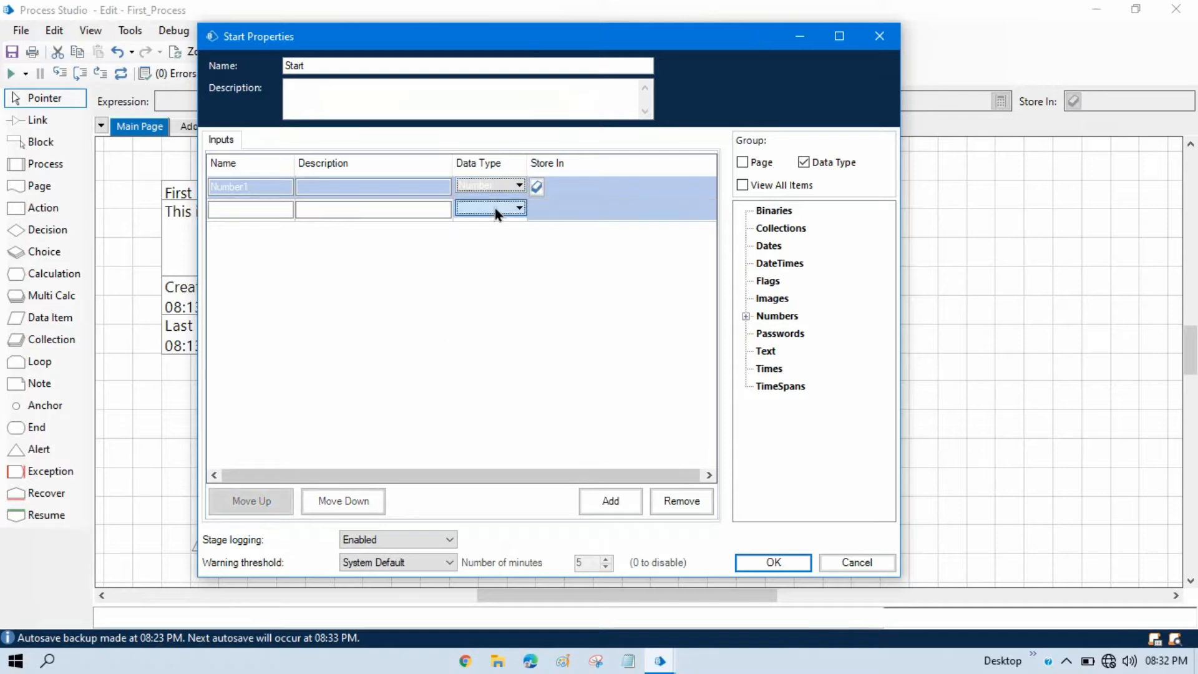
left_click(495, 208)
key("n")
left_click(481, 275)
left_click(580, 193)
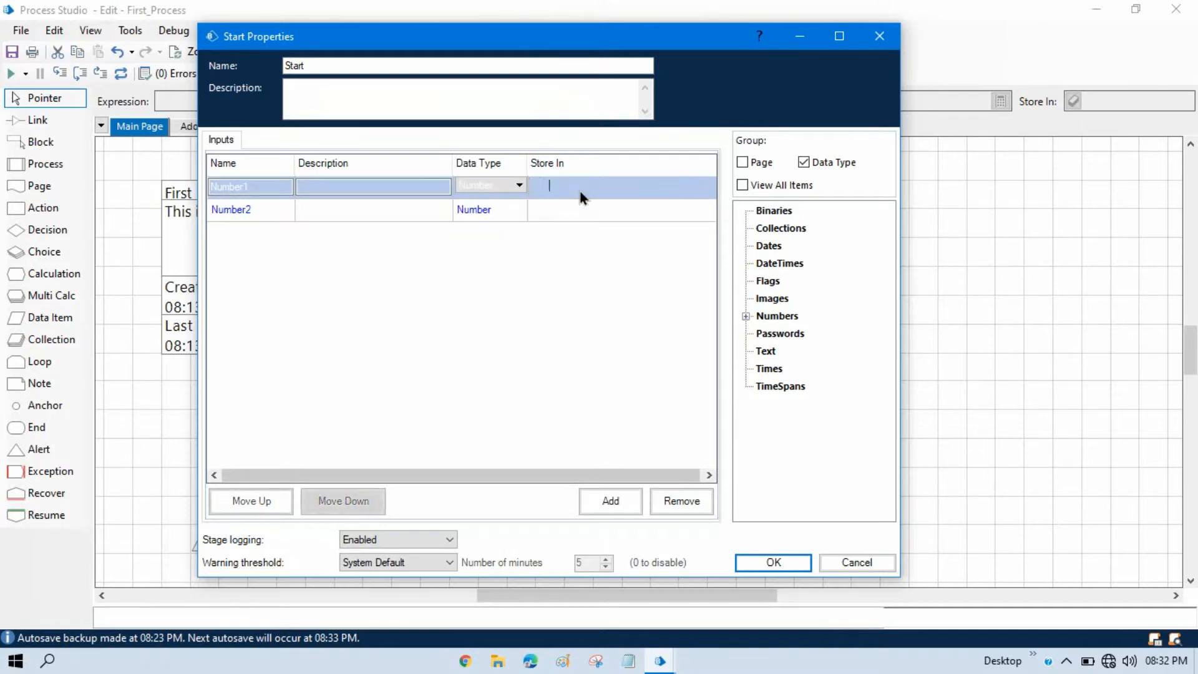
Describe the Number1 input as "Enter Number 1 Value" and the Number2 input as "Enter Number 2 Value"
left_click(374, 187)
type("Ente")
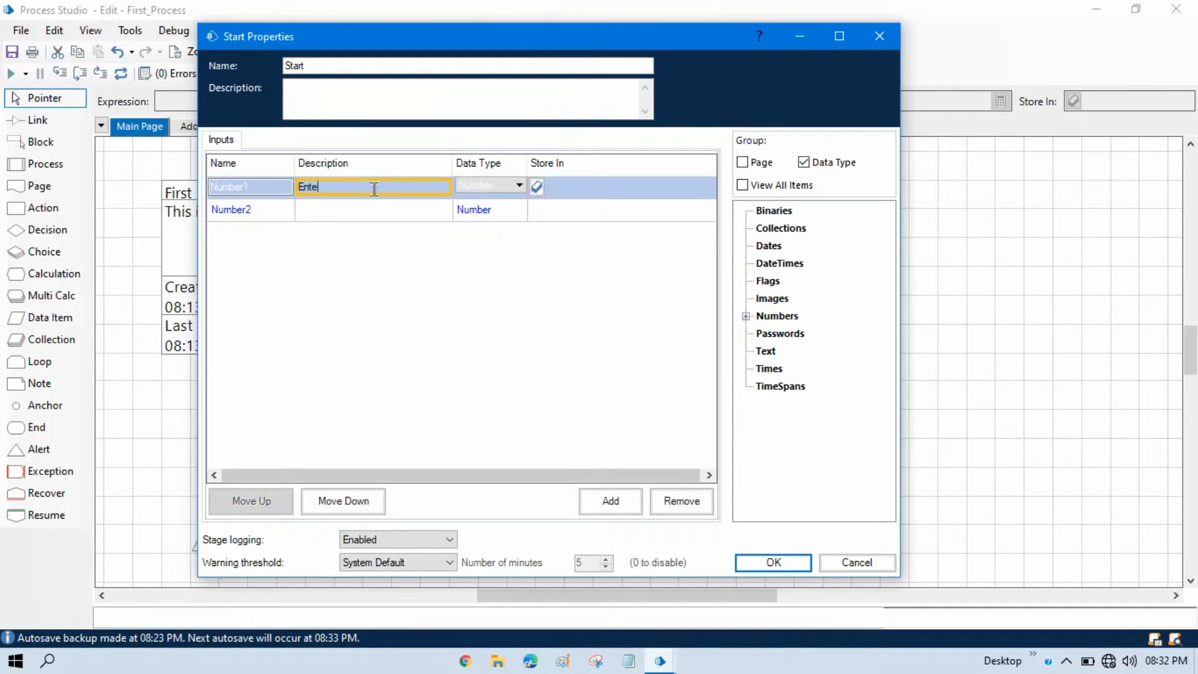
type("r Number 1 Value")
key("ctrl+a")
key("ctrl+c")
left_click(346, 210)
key("ctrl+v")
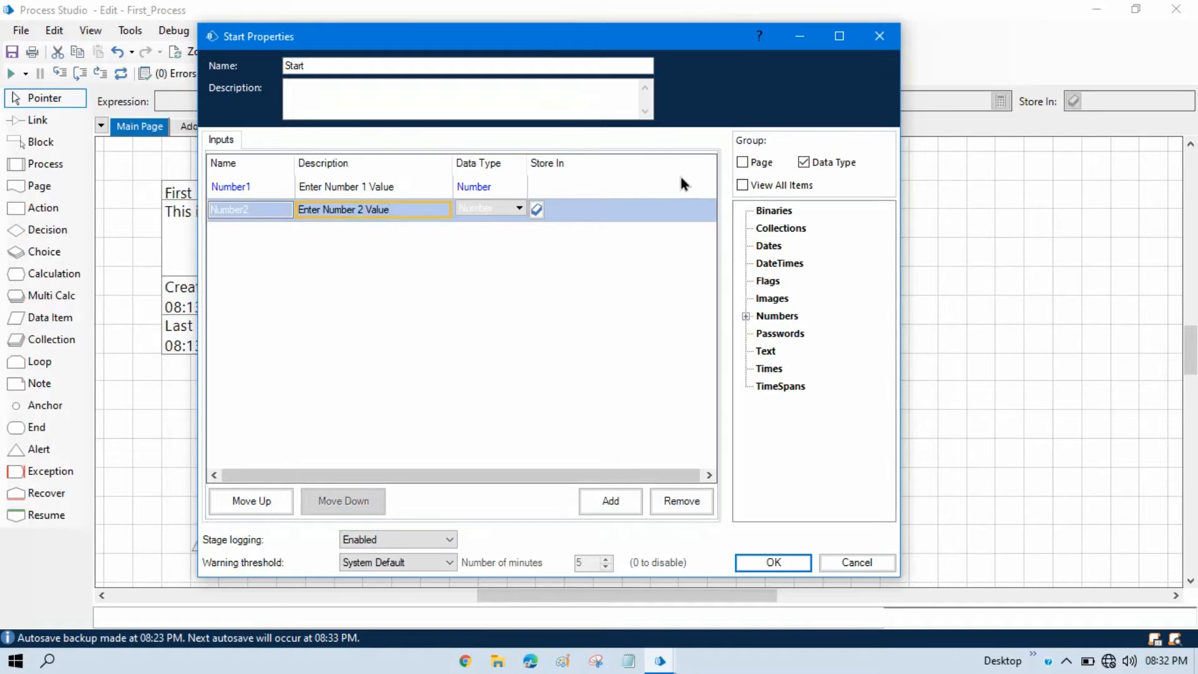
Store the Start input Number1 in Value1 and Number2 in Value2, and accept the Start properties
left_click(590, 192)
left_click(419, 195)
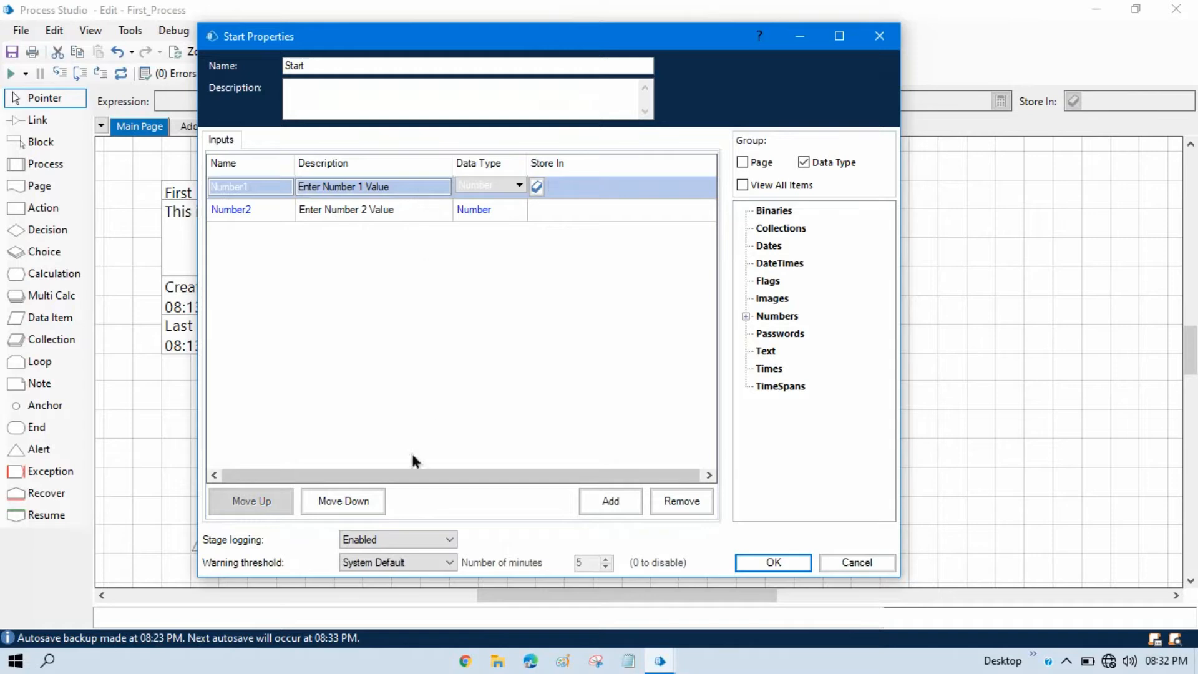
left_click_drag(383, 52, 684, 50)
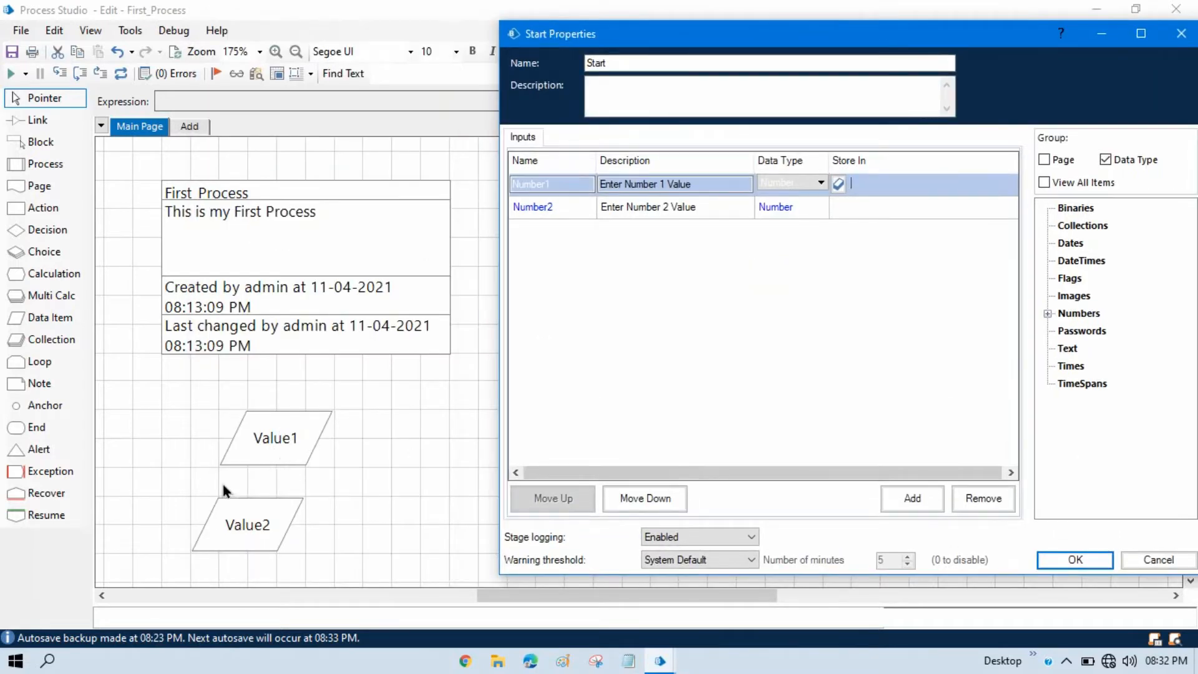
left_click_drag(725, 45, 492, 47)
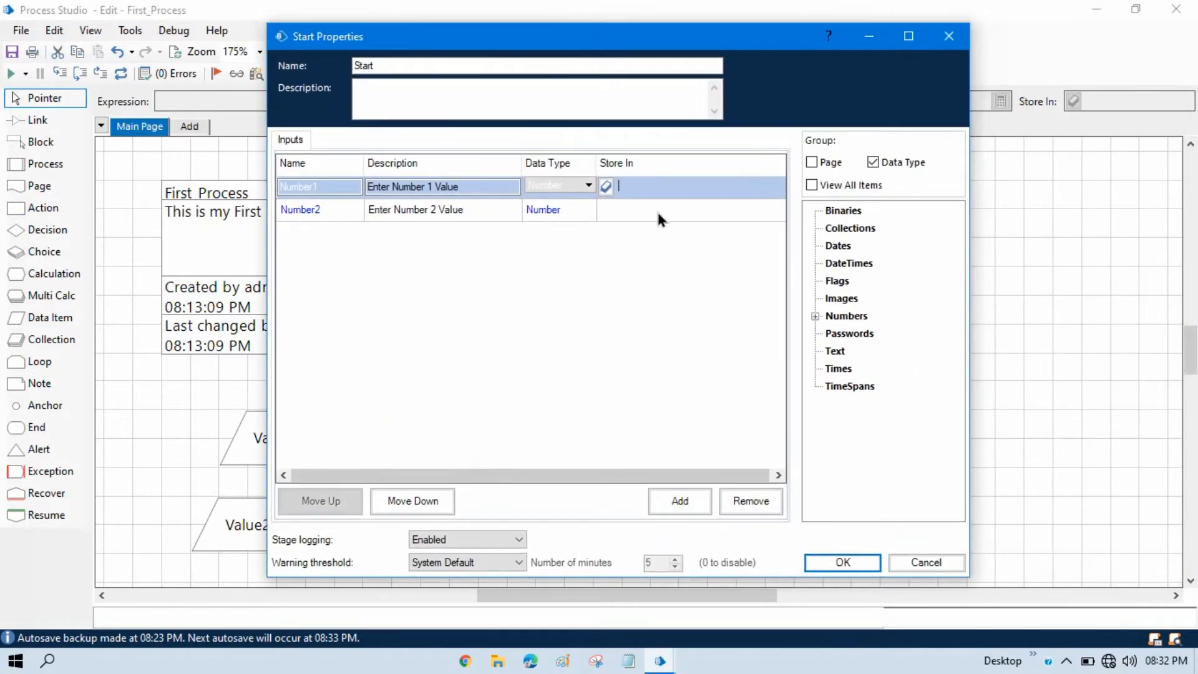
left_click(815, 316)
left_click_drag(851, 332, 661, 187)
left_click_drag(857, 352, 638, 211)
left_click(842, 563)
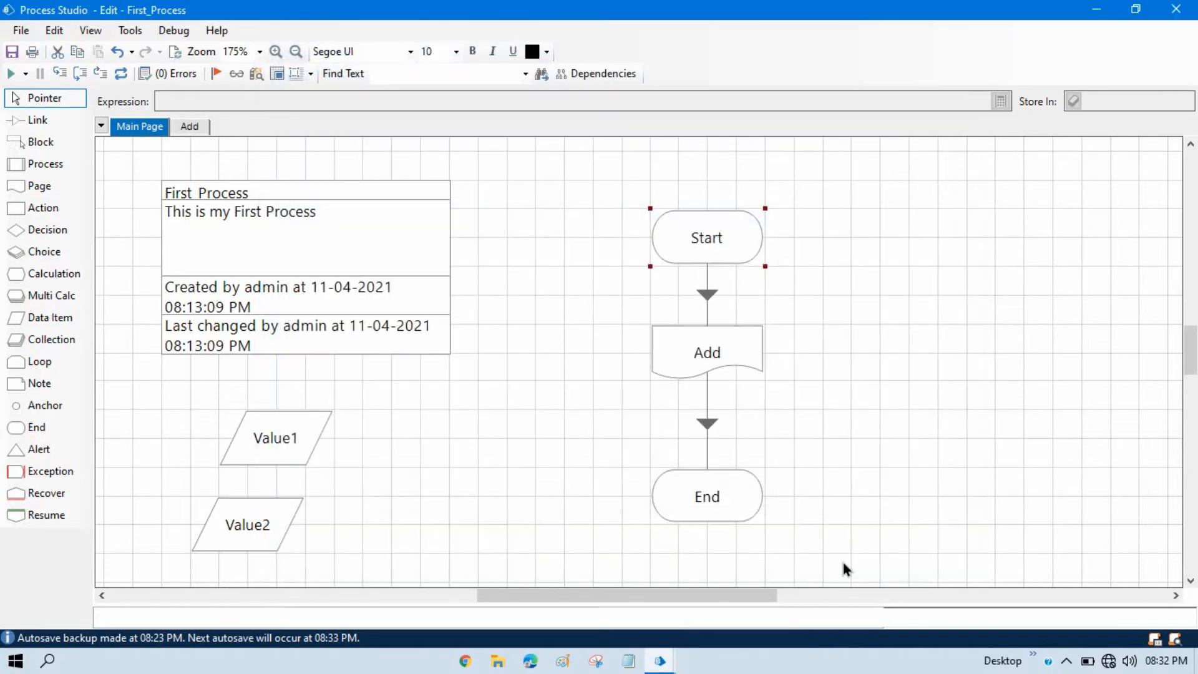
Save the process with the edit summary "Ready to Accept INput"
left_click(831, 306)
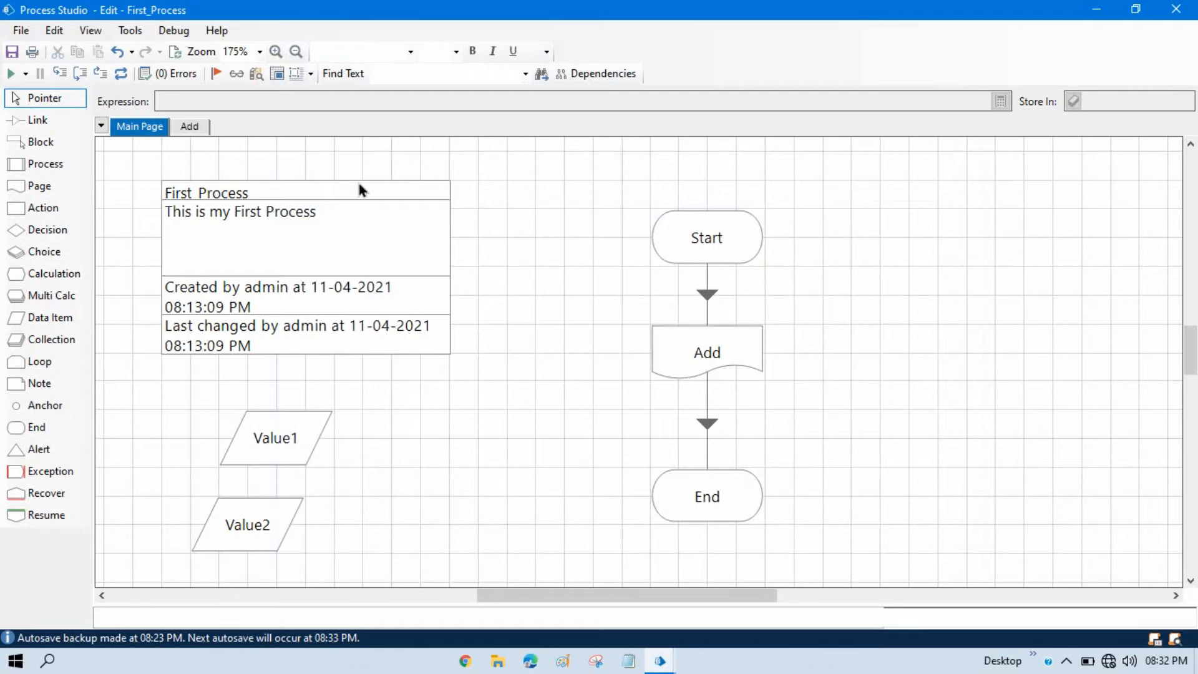
key("ctrl+s")
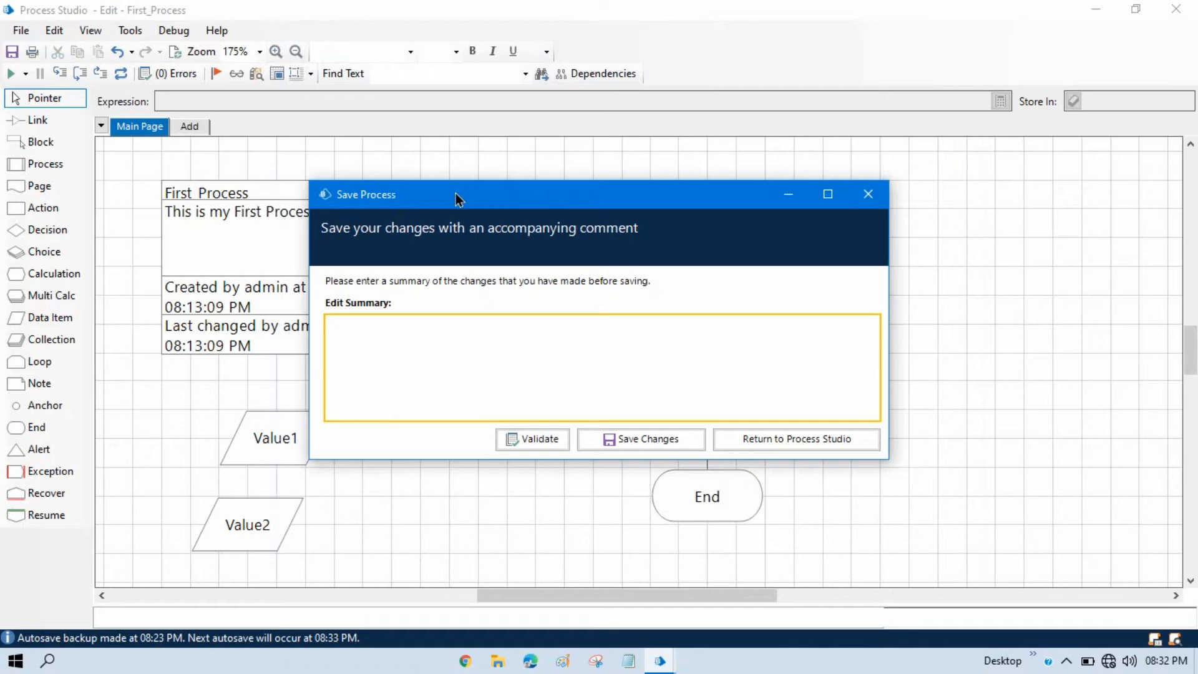
type("Ready to Accept INput")
left_click(642, 441)
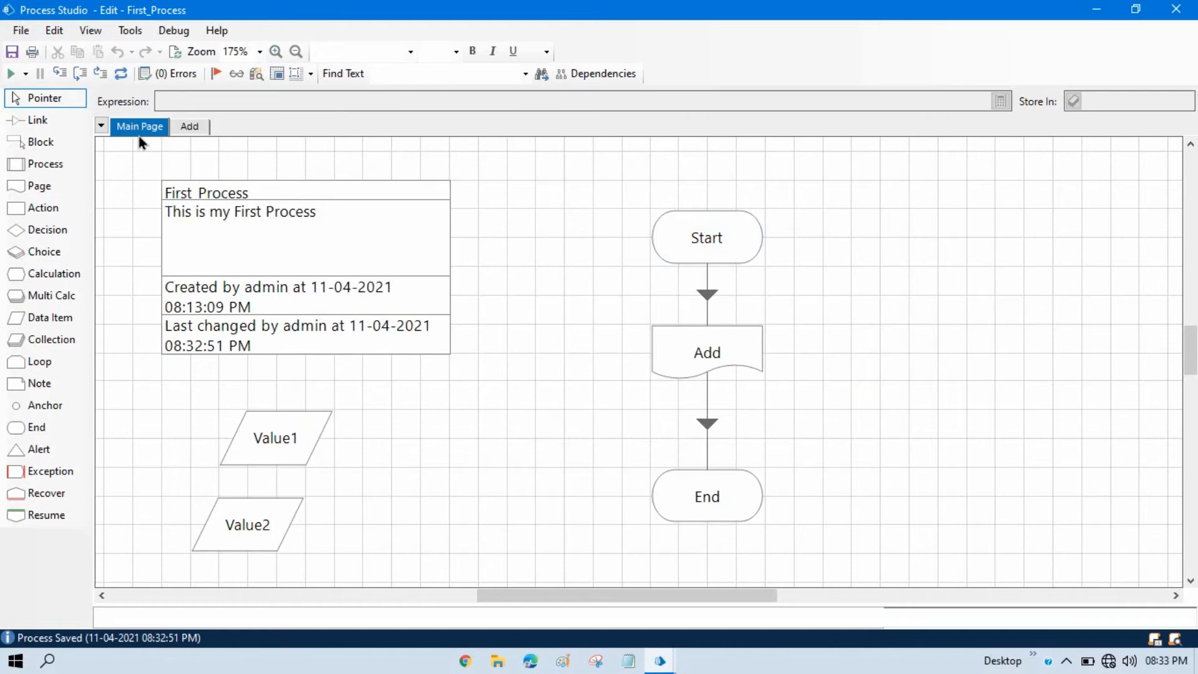
Enable publishing to Control Room in the process information of First_Process
left_click(322, 240)
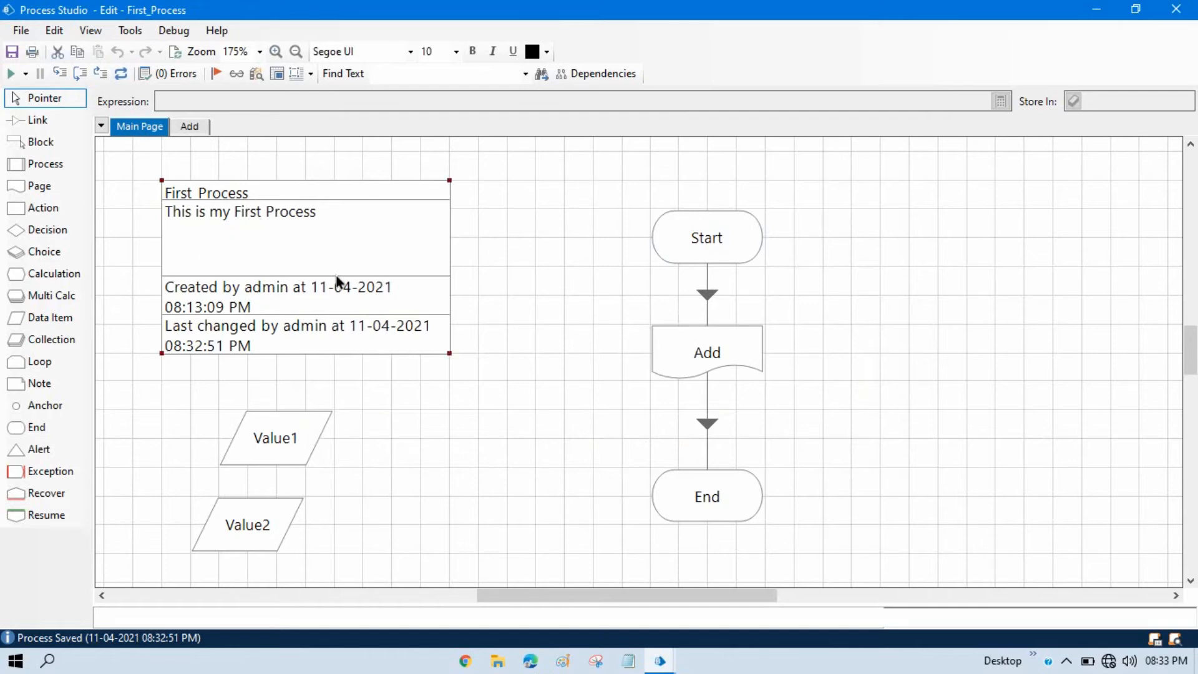
double_click(366, 218)
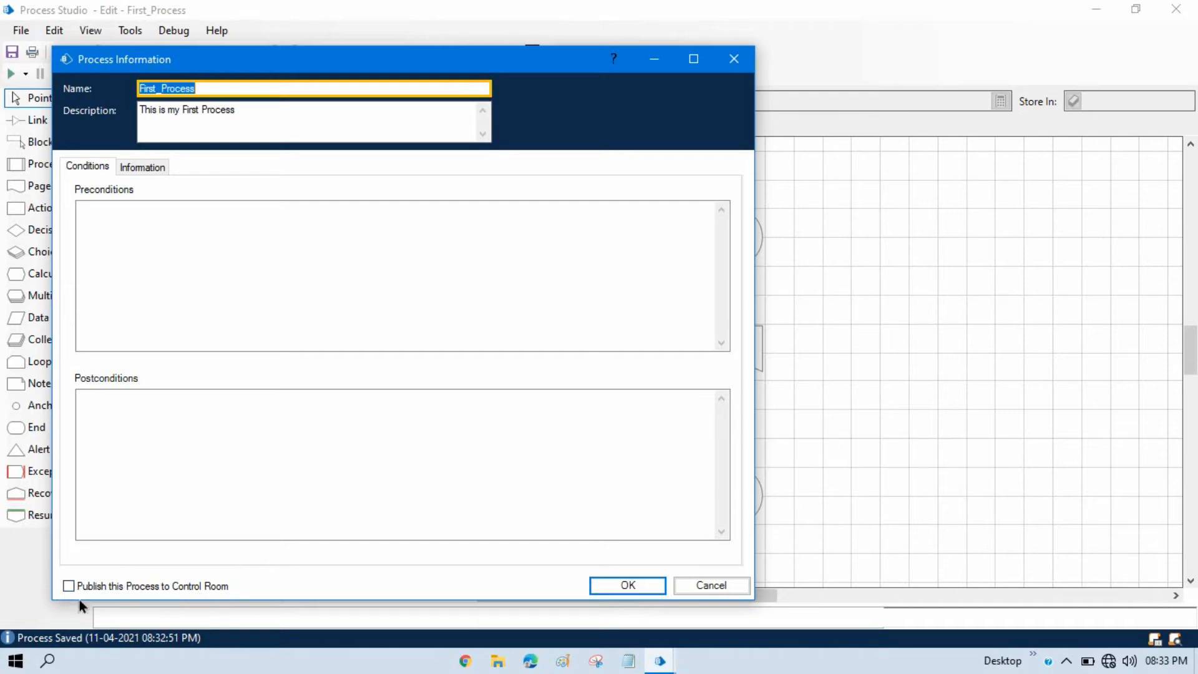
left_click(68, 586)
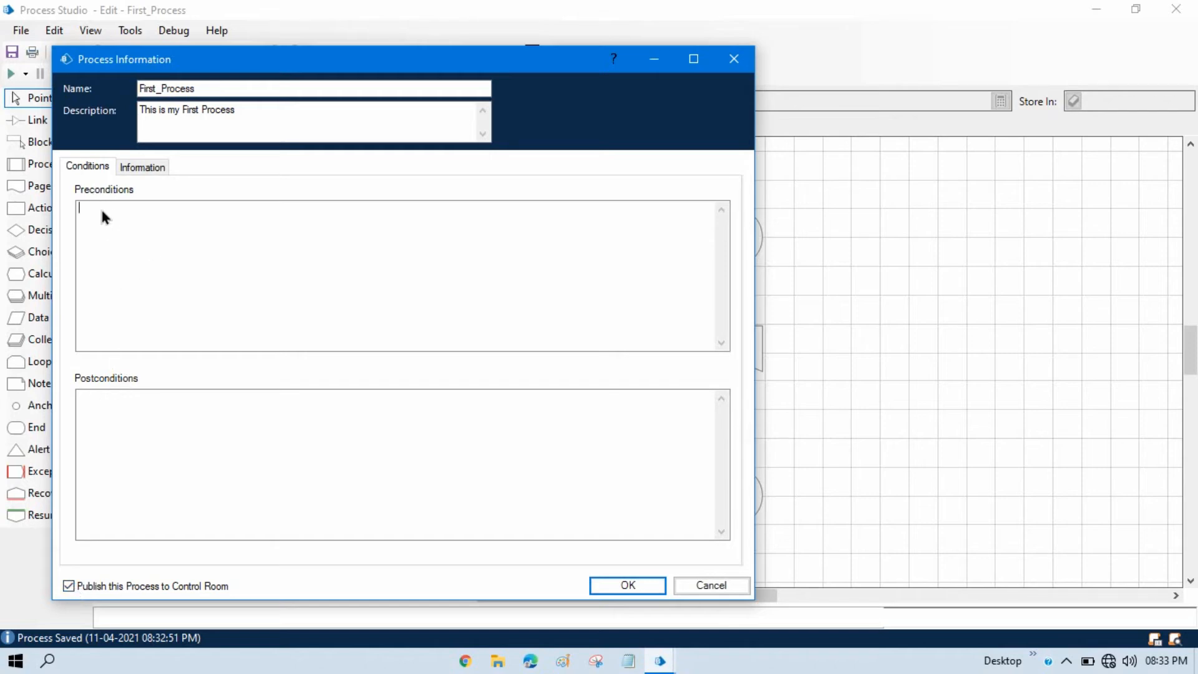
Enter the precondition "Data not passed to page" and the postcondition "Data will be passed to Page to perform Addition", and accept the process information
type("Data not passed to page")
left_click(108, 406)
type("Data b")
type("e")
key("BackSpace")
key("BackSpace")
type("will be passed t")
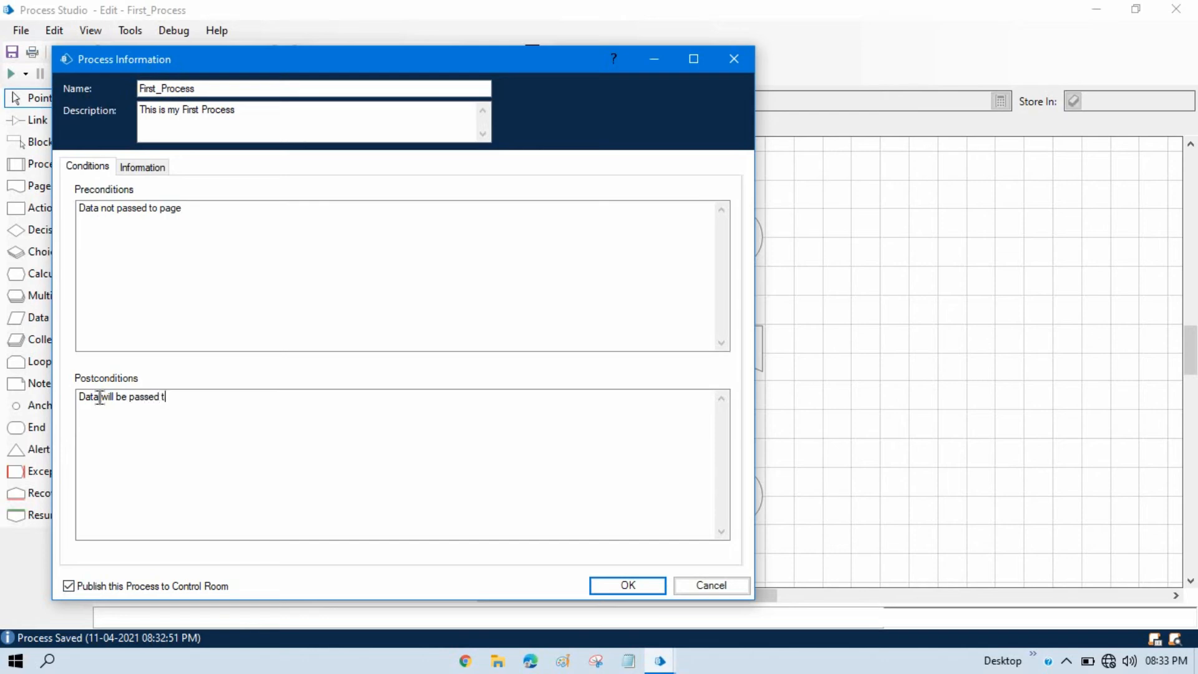
type("o Page to perform Addition")
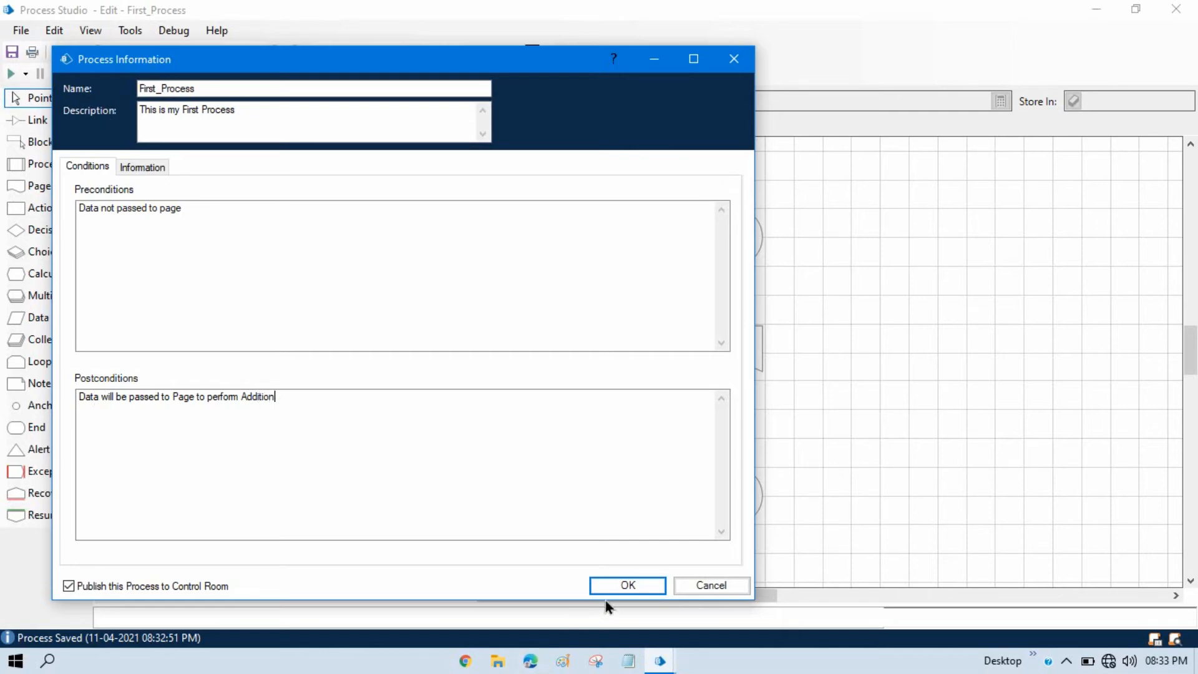
left_click(619, 585)
left_click(638, 586)
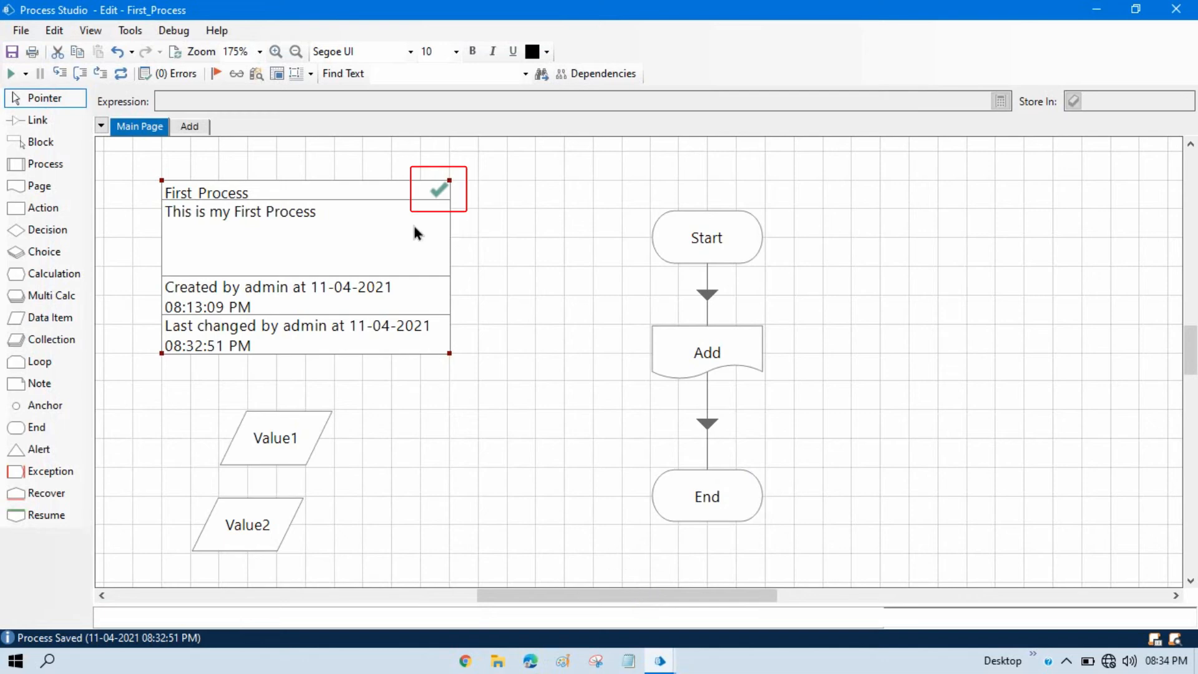
left_click(469, 209)
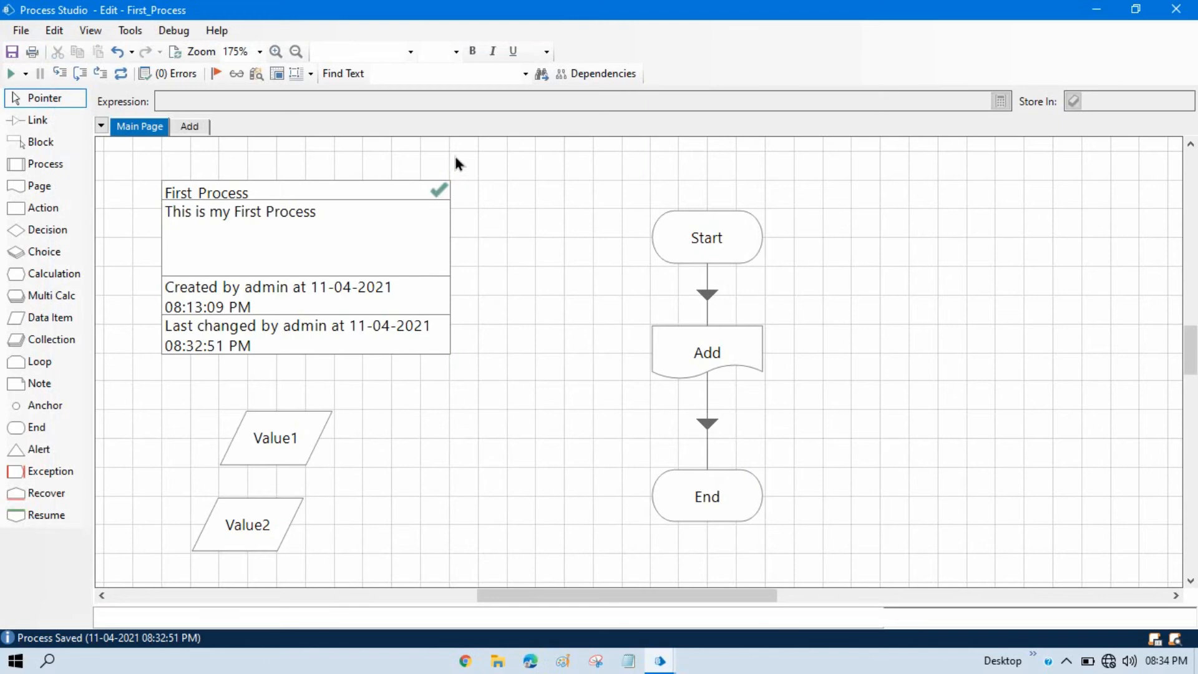
Save First_Process with the edit summary "Published to Control Room"
left_click(197, 128)
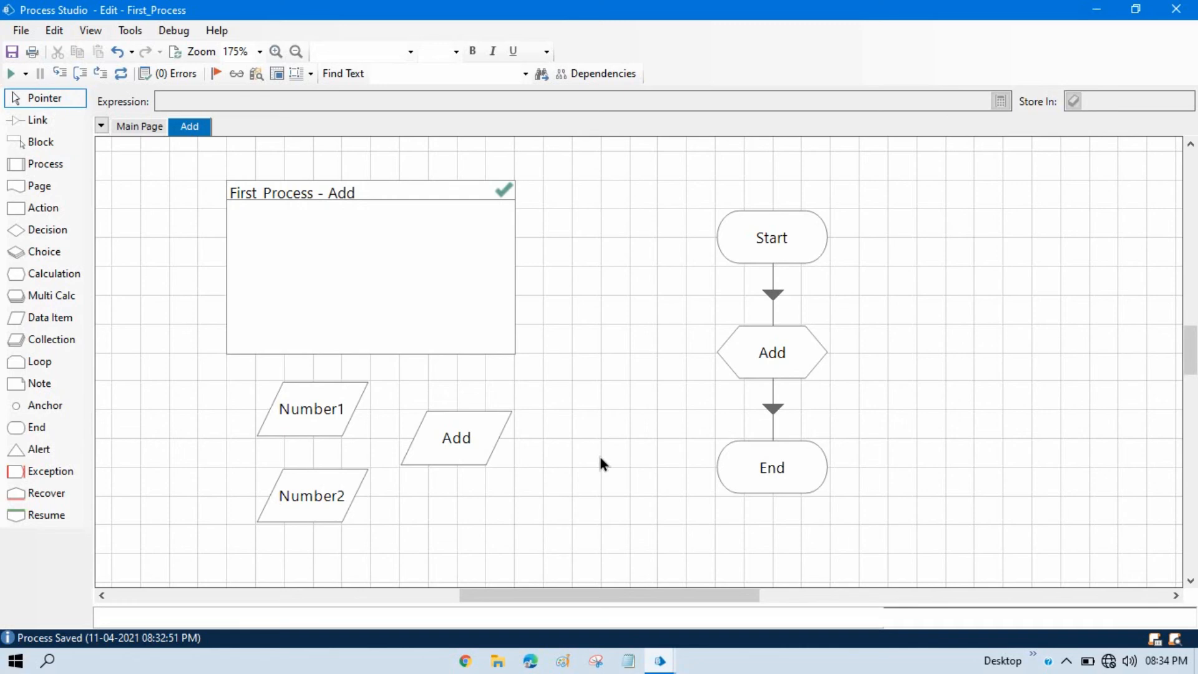
left_click(140, 127)
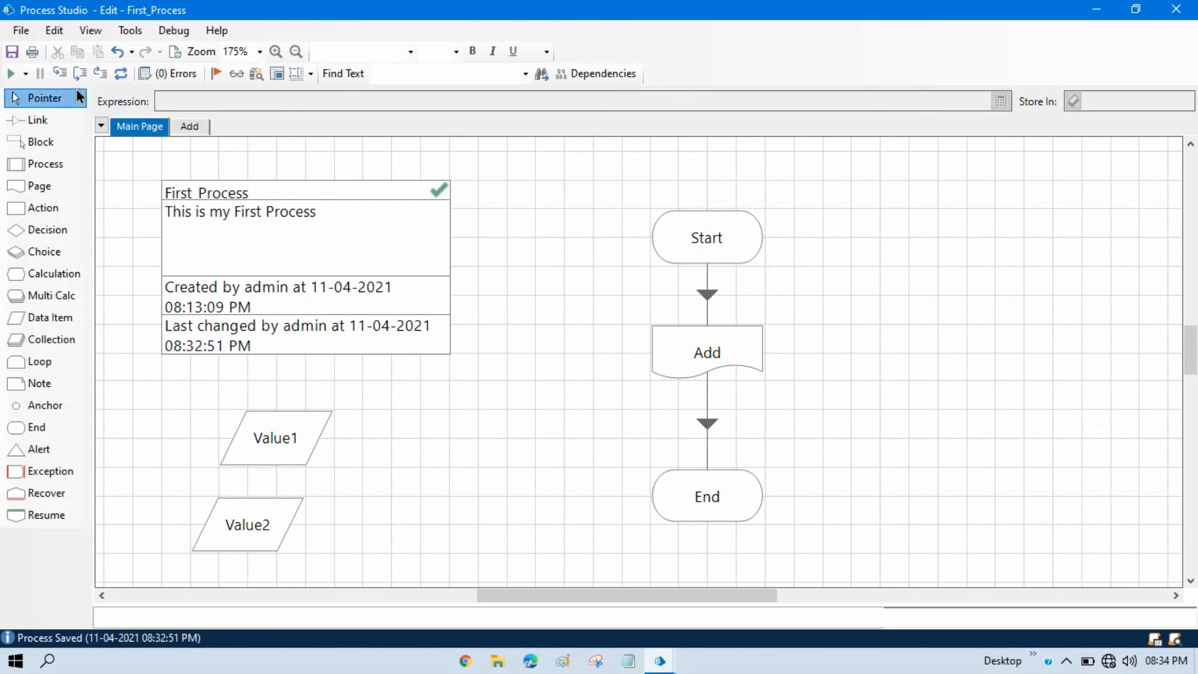
left_click(15, 50)
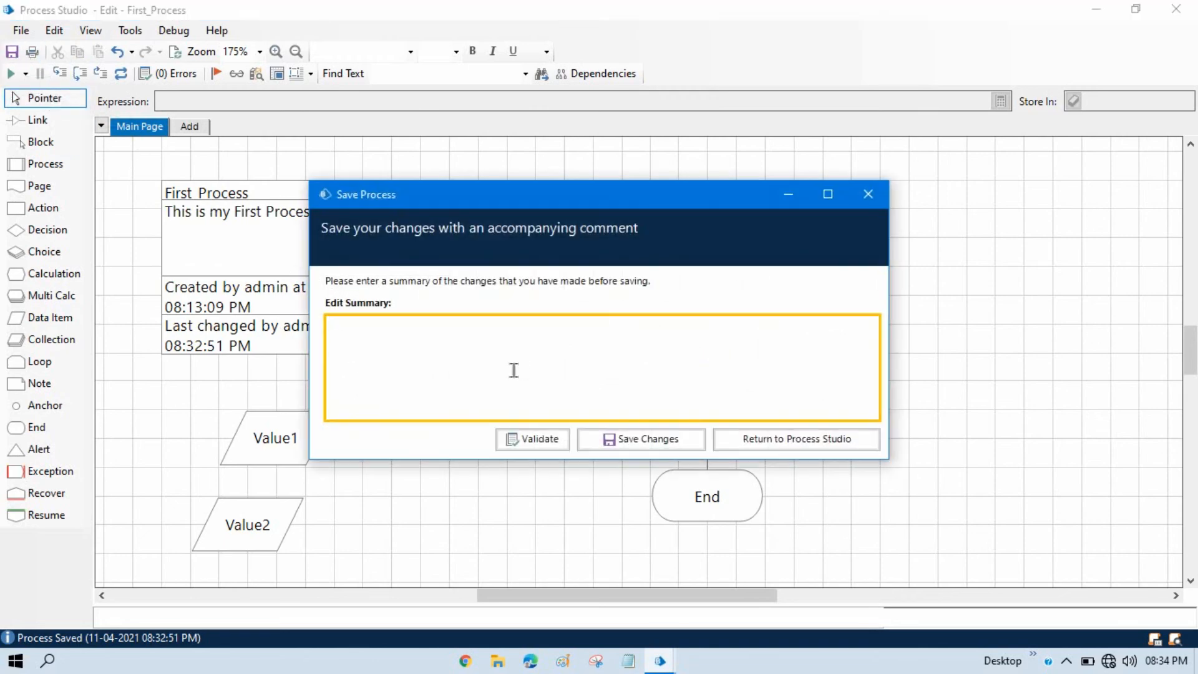
type("Published to Control Room")
key("Tab")
key("Return")
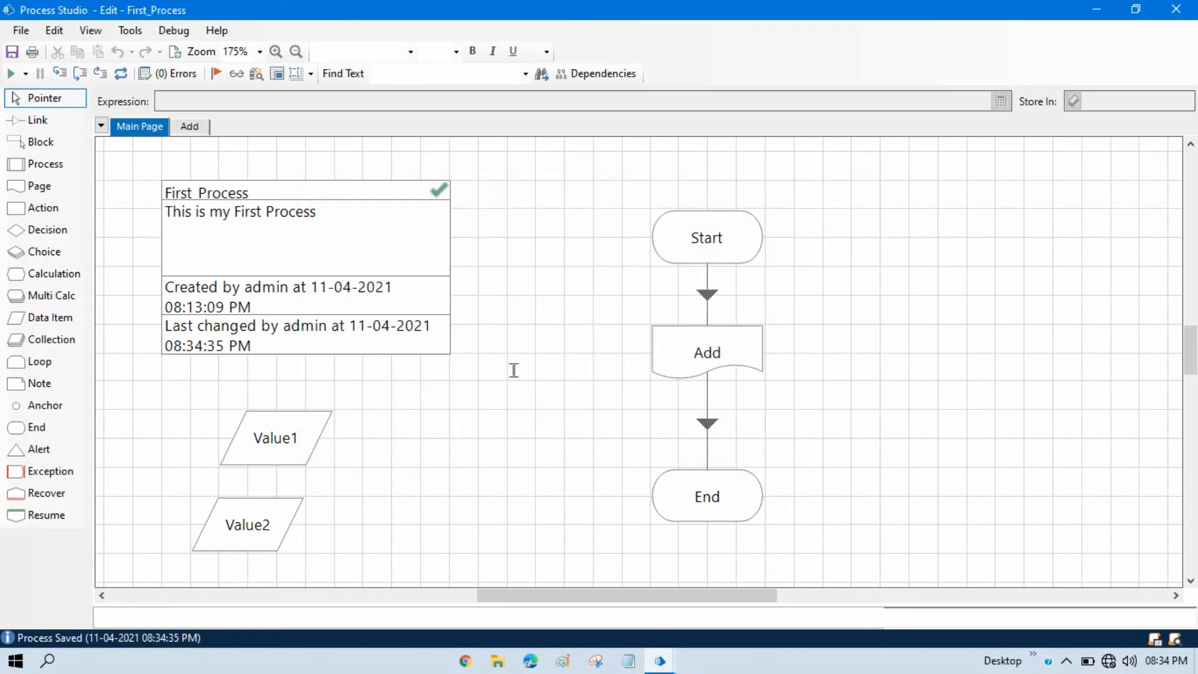
Close the First_Process editor and reload the Control Room's session management view to refresh its available processes
left_click(1175, 10)
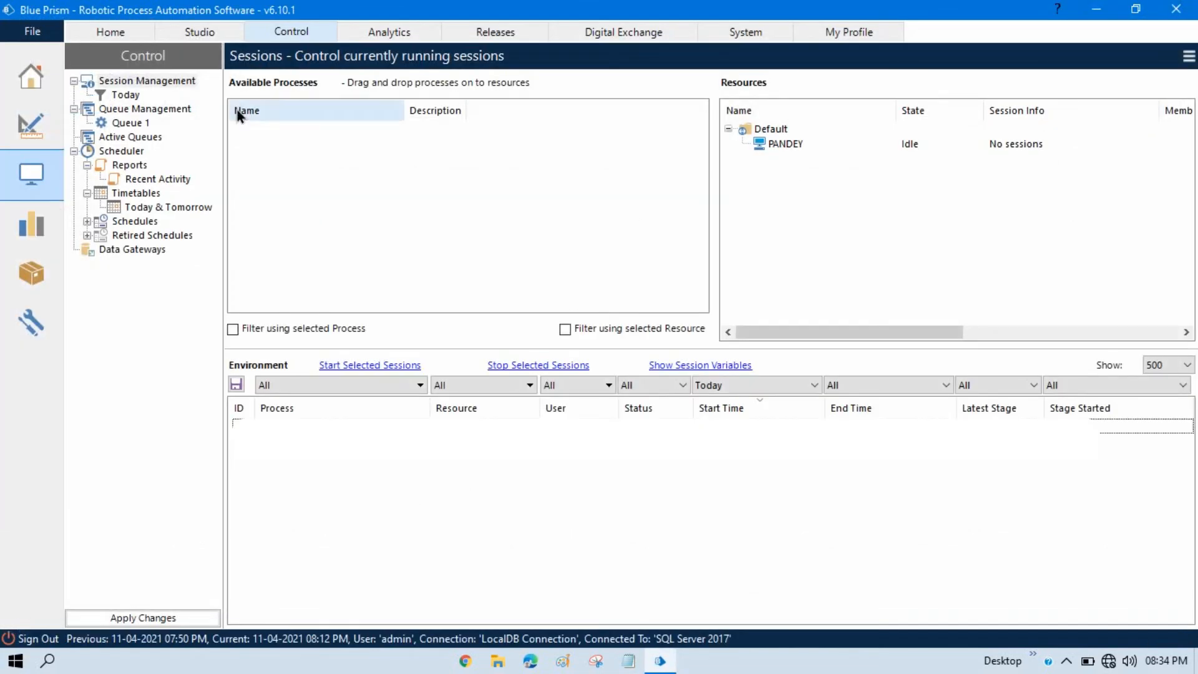
left_click(140, 82)
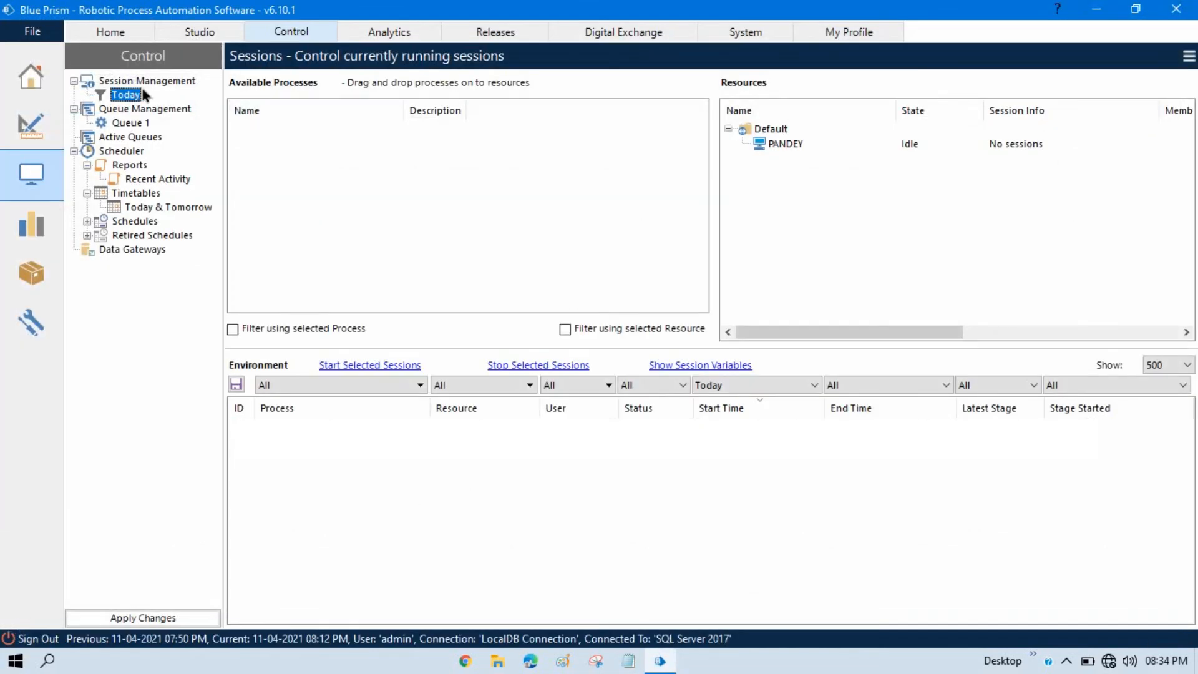
left_click(221, 32)
left_click(290, 35)
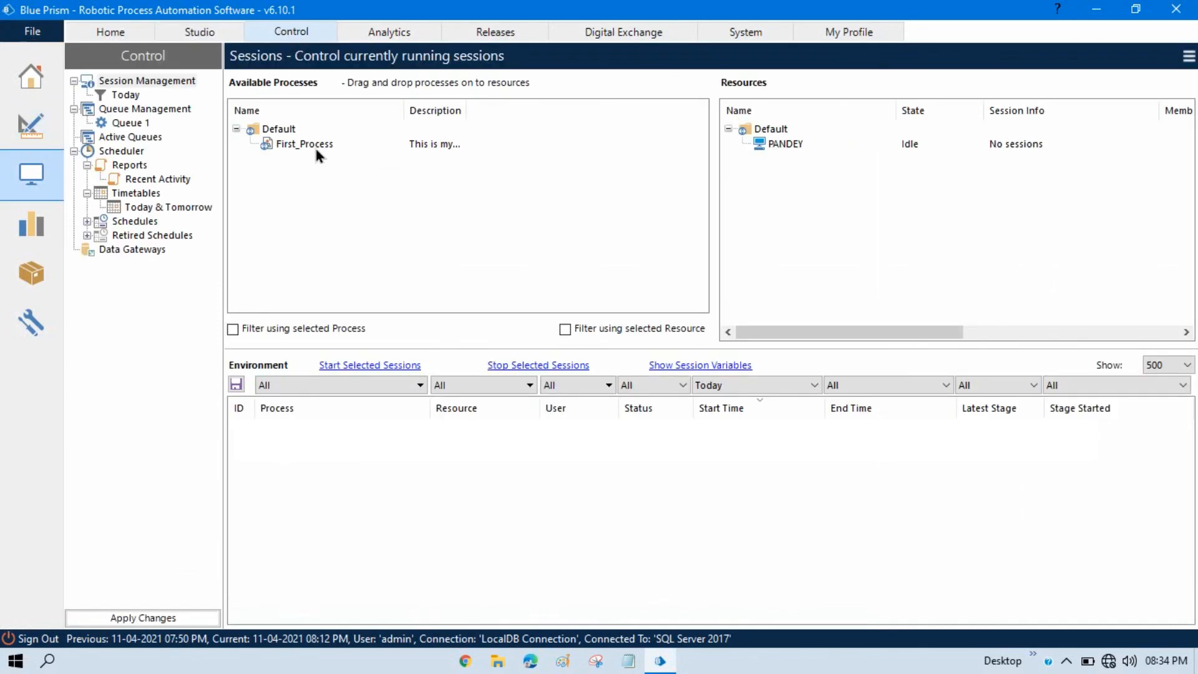
Widen the Description column of the available processes and assign First_Process to the idle Default resource as a new session
left_click_drag(316, 144, 634, 109)
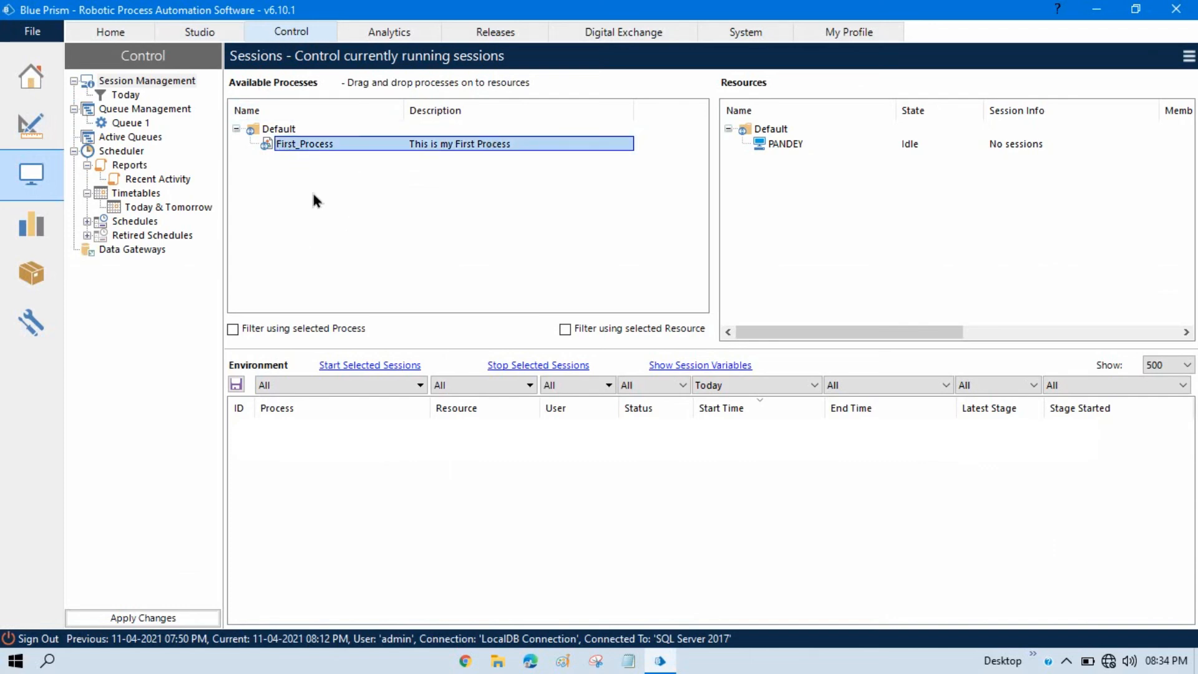
left_click(301, 145)
left_click_drag(305, 144, 797, 143)
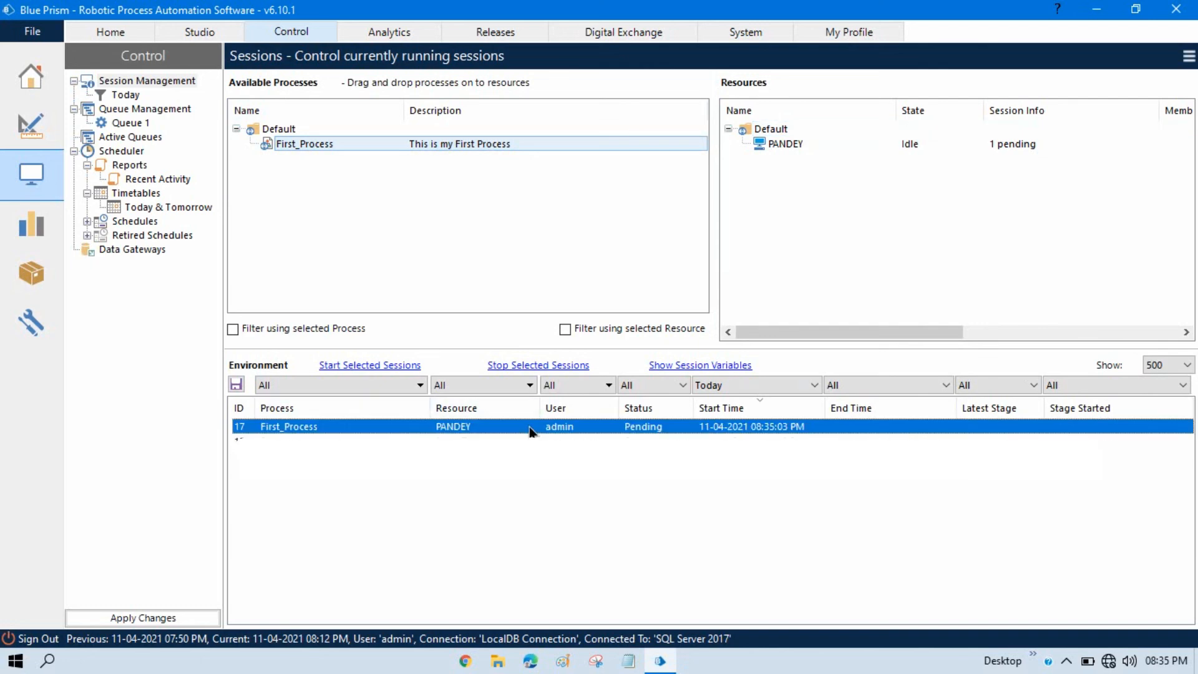
Start the pending First_Process session with the startup parameters Number1 set to 2 and Number2 set to 3
left_click(367, 367)
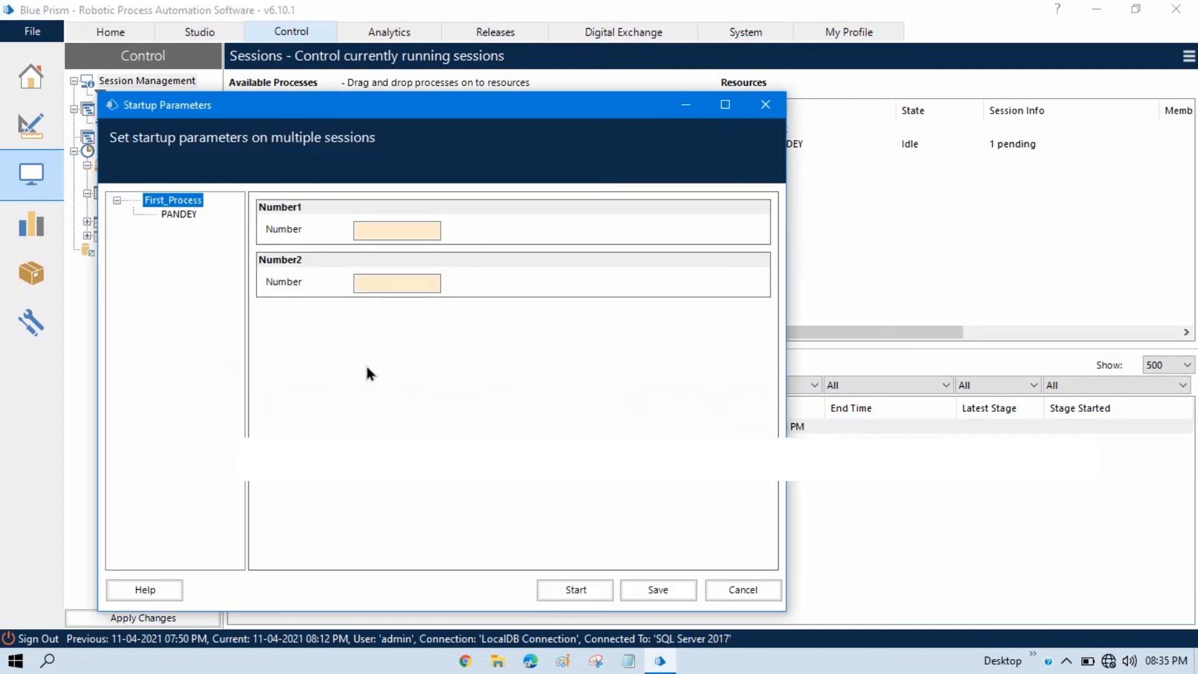
left_click_drag(487, 103, 632, 53)
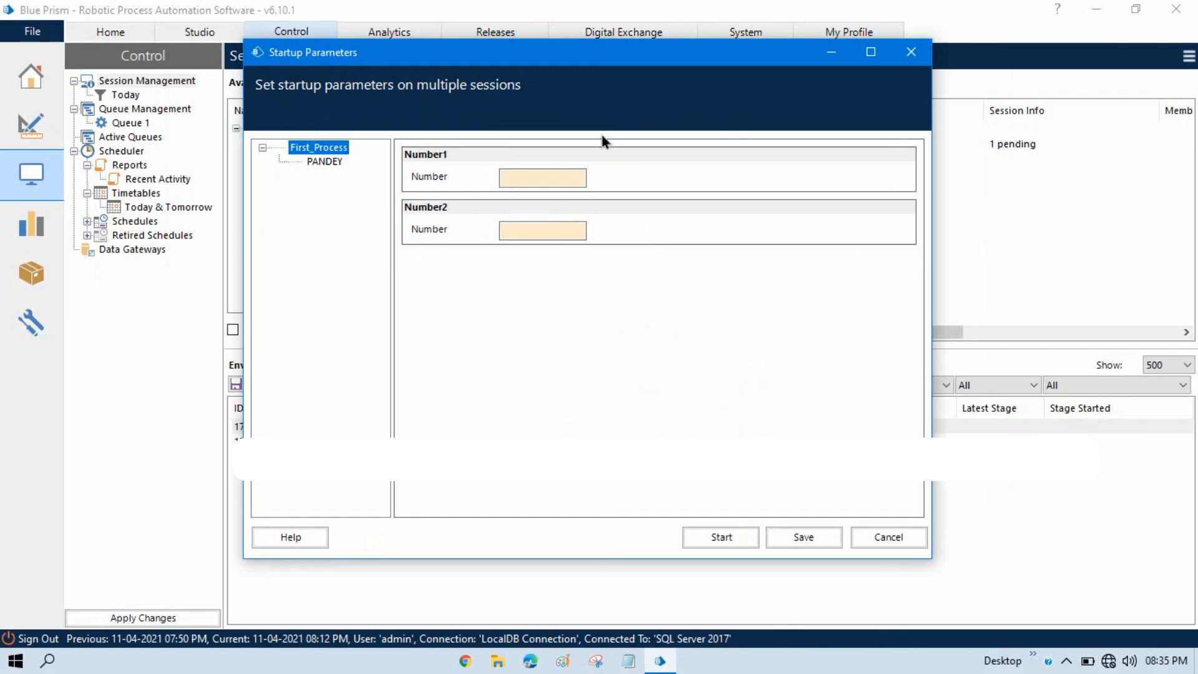
left_click_drag(563, 52, 578, 54)
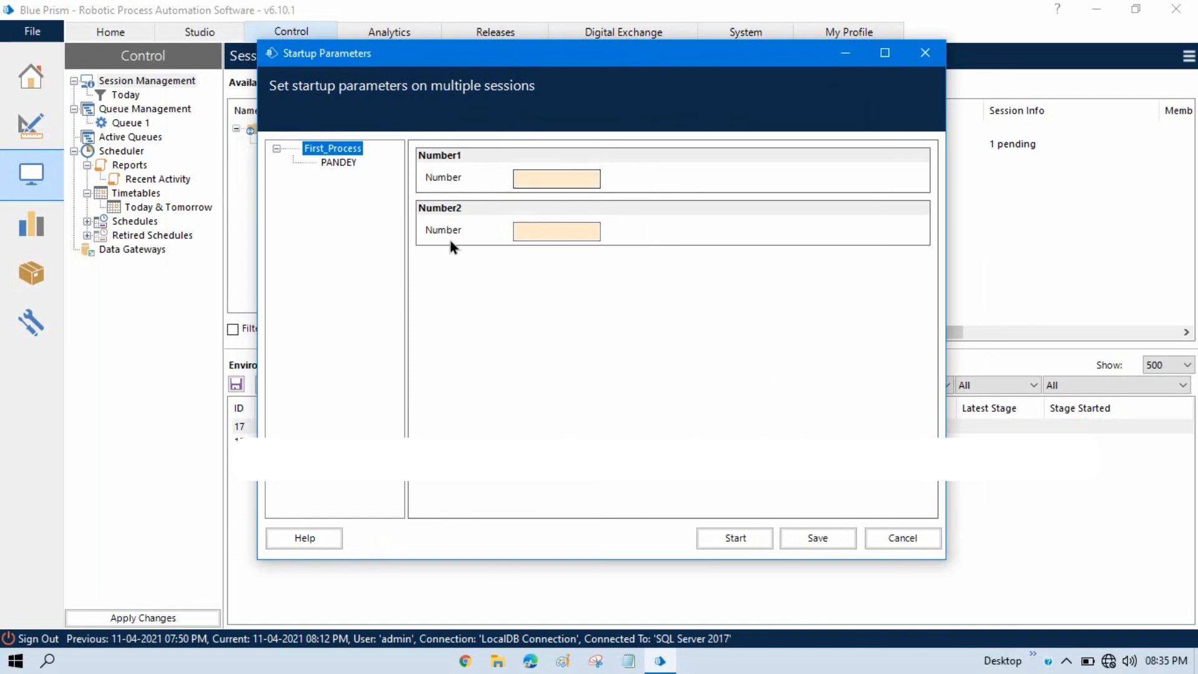
left_click(533, 181)
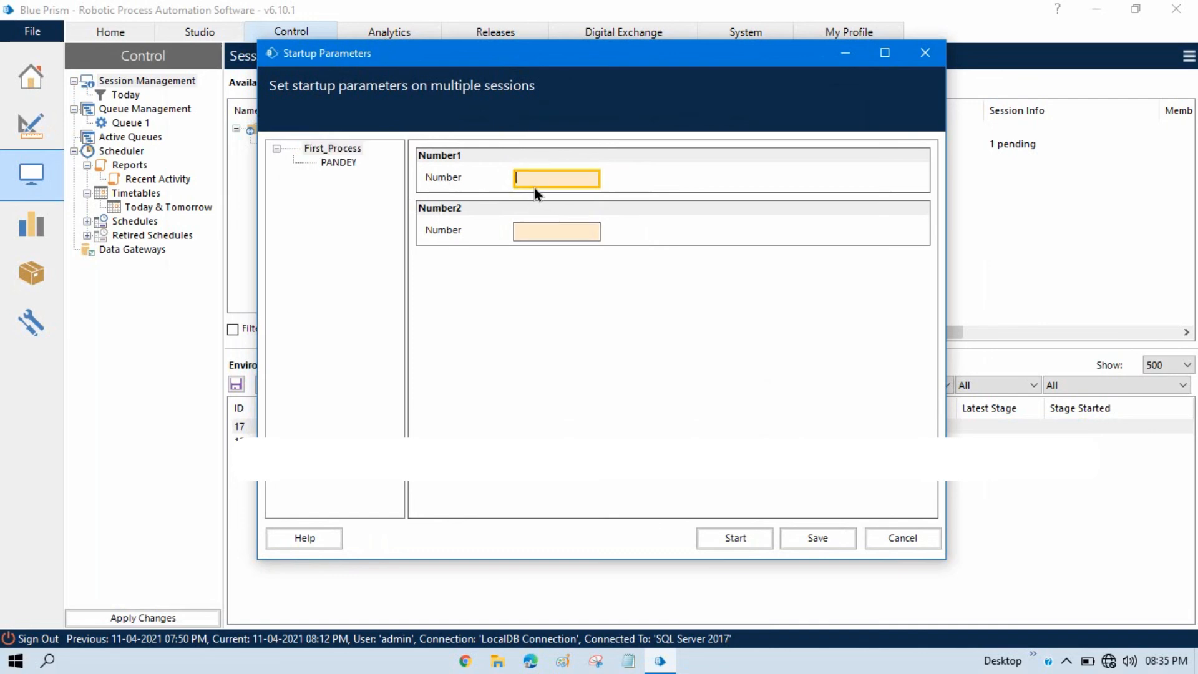
left_click(556, 230)
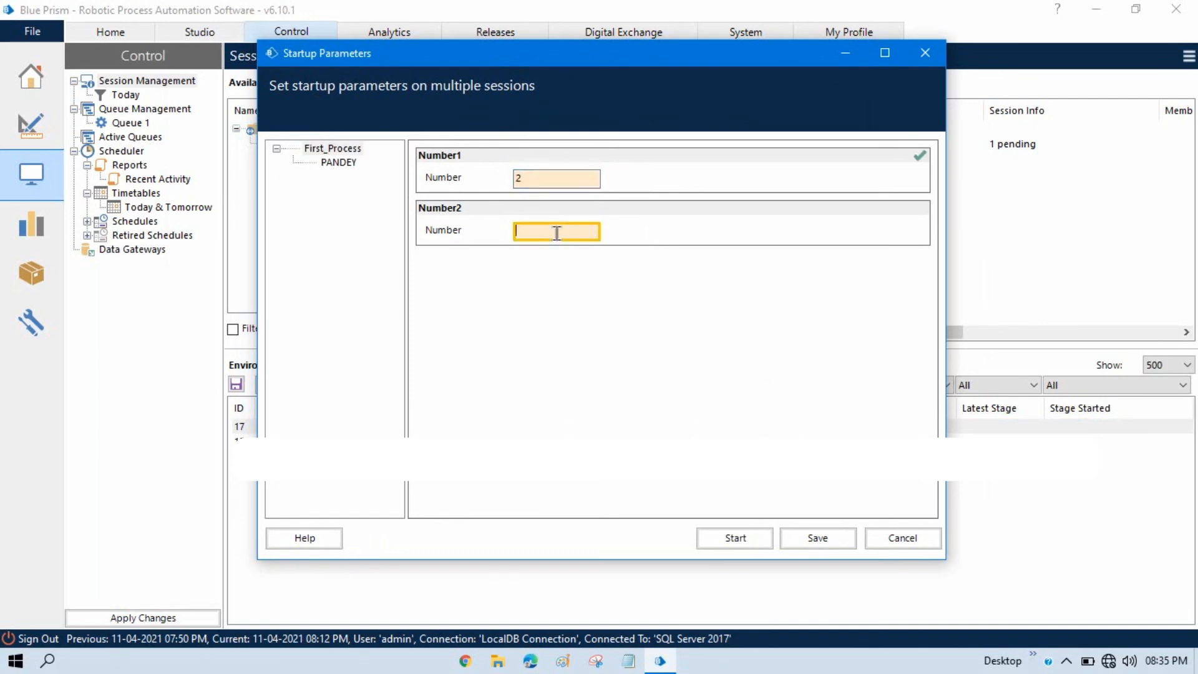
type("3")
left_click(738, 539)
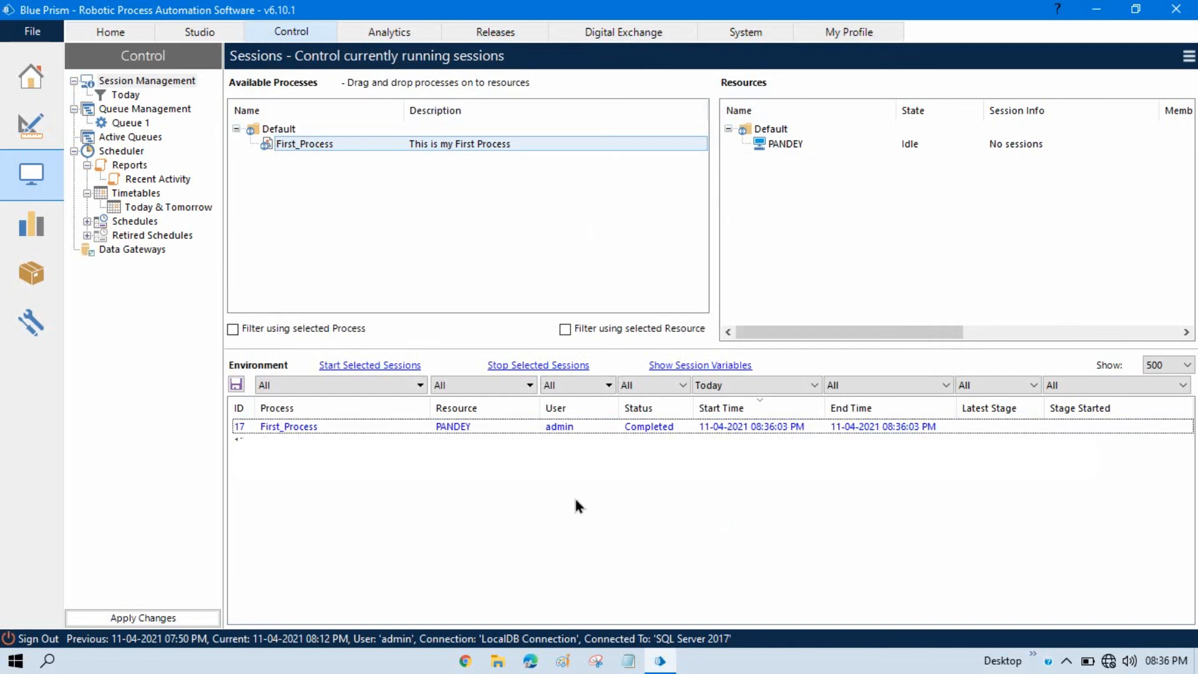
left_click(642, 426)
left_click(478, 482)
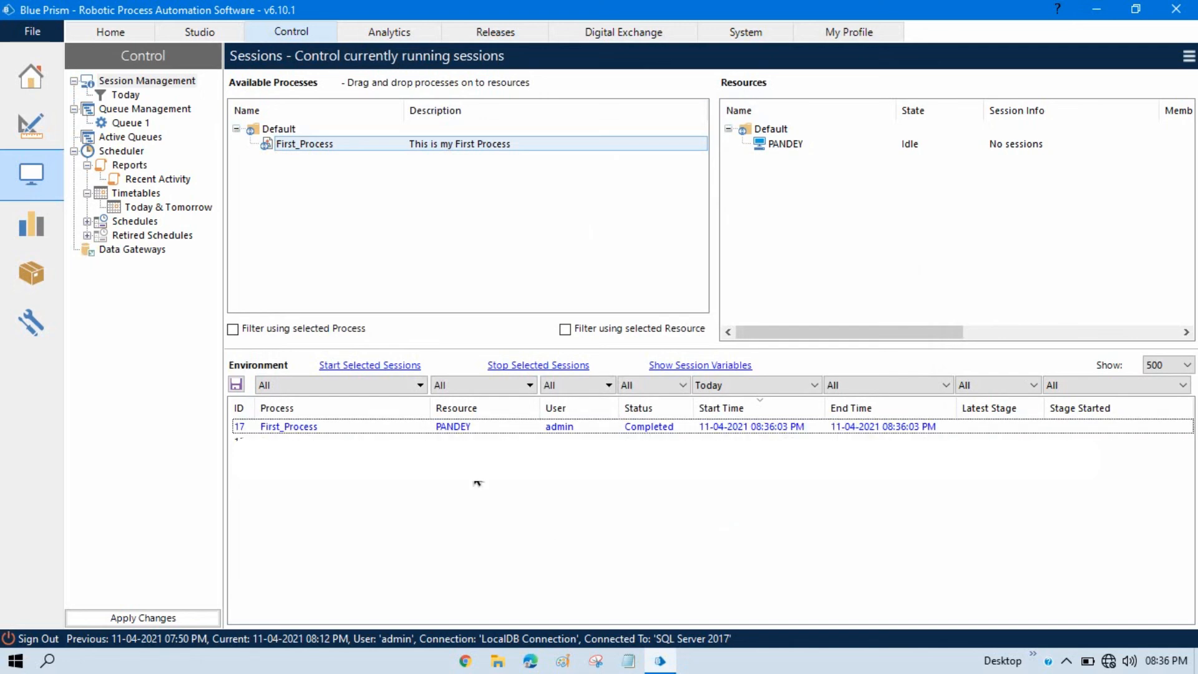